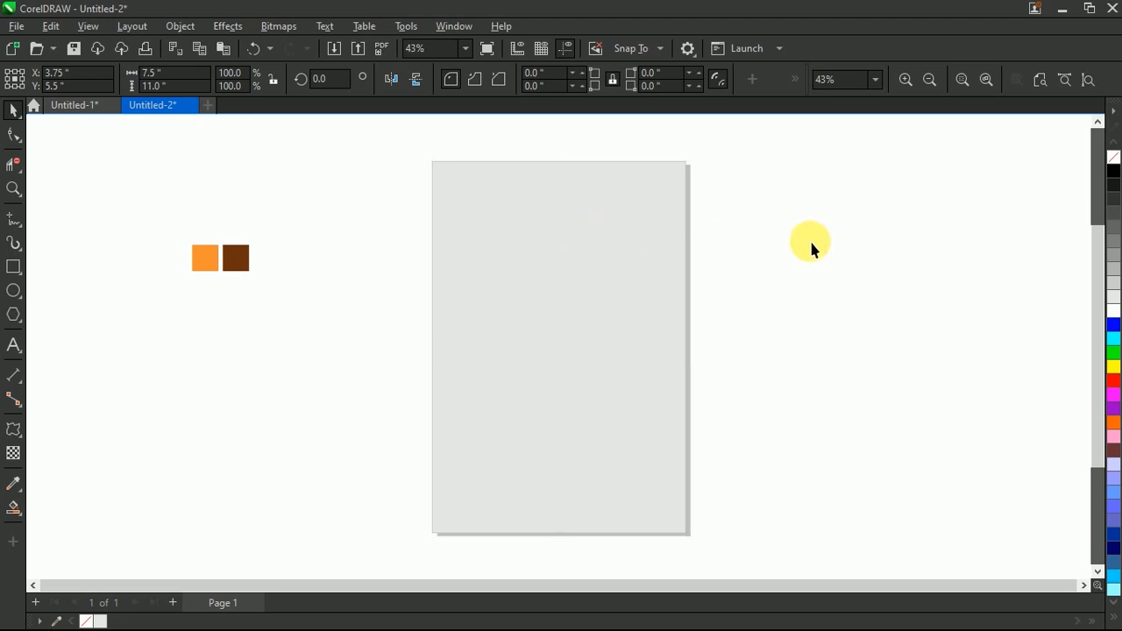
Step: Draw a rectangle about 2.69 by 6.41 in from the page's upper edge and centre it horizontally on the page
{"action": "left_click", "coordinate": [812, 246]}
{"action": "left_click", "coordinate": [14, 267]}
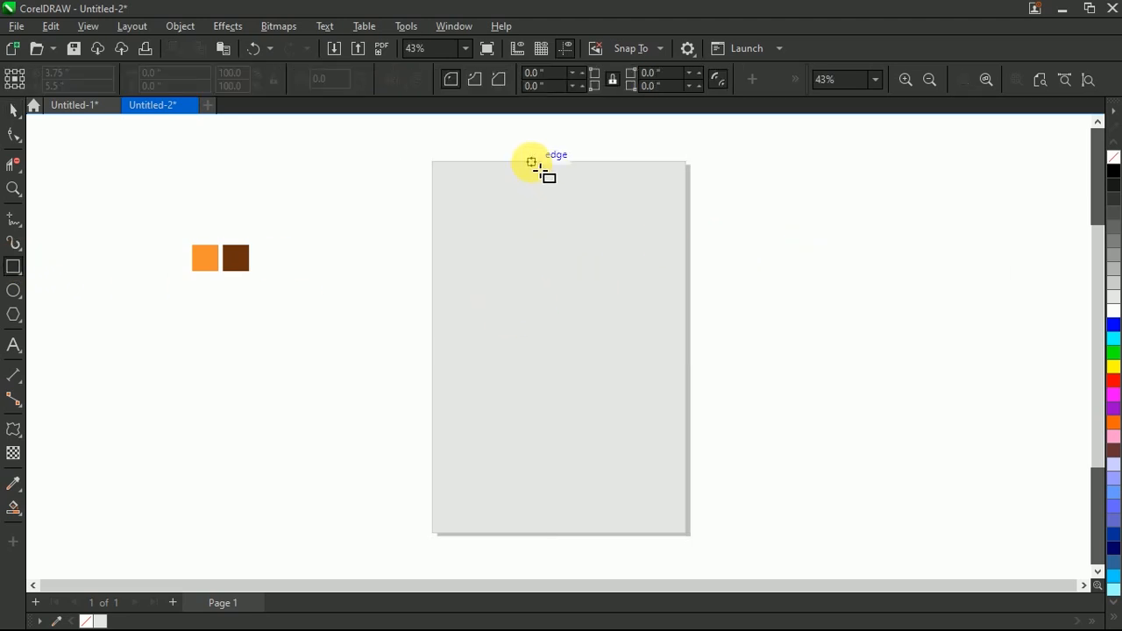
{"action": "left_click_drag", "start_coordinate": [570, 171], "coordinate": [651, 379]}
{"action": "key", "text": "space"}
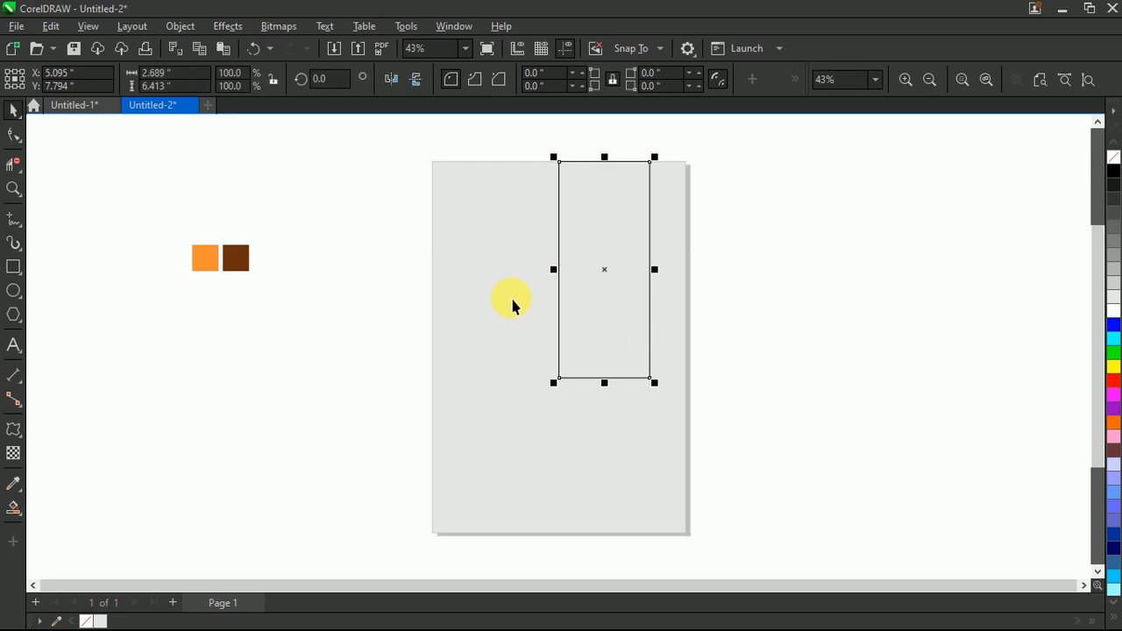
{"action": "left_click", "coordinate": [520, 306]}
{"action": "key", "text": "c"}
Step: Widen the rectangle symmetrically to about 3.72 in and raise its lower edge to roughly halve its height
{"action": "left_click", "coordinate": [812, 262]}
{"action": "left_click", "coordinate": [598, 234]}
{"action": "left_click", "coordinate": [610, 267], "text": "shift"}
{"action": "left_click", "coordinate": [609, 268], "text": "shift"}
{"action": "left_click_drag", "start_coordinate": [611, 270], "coordinate": [629, 273]}
{"action": "left_click_drag", "start_coordinate": [559, 383], "coordinate": [557, 269]}
{"action": "left_click", "coordinate": [746, 208]}
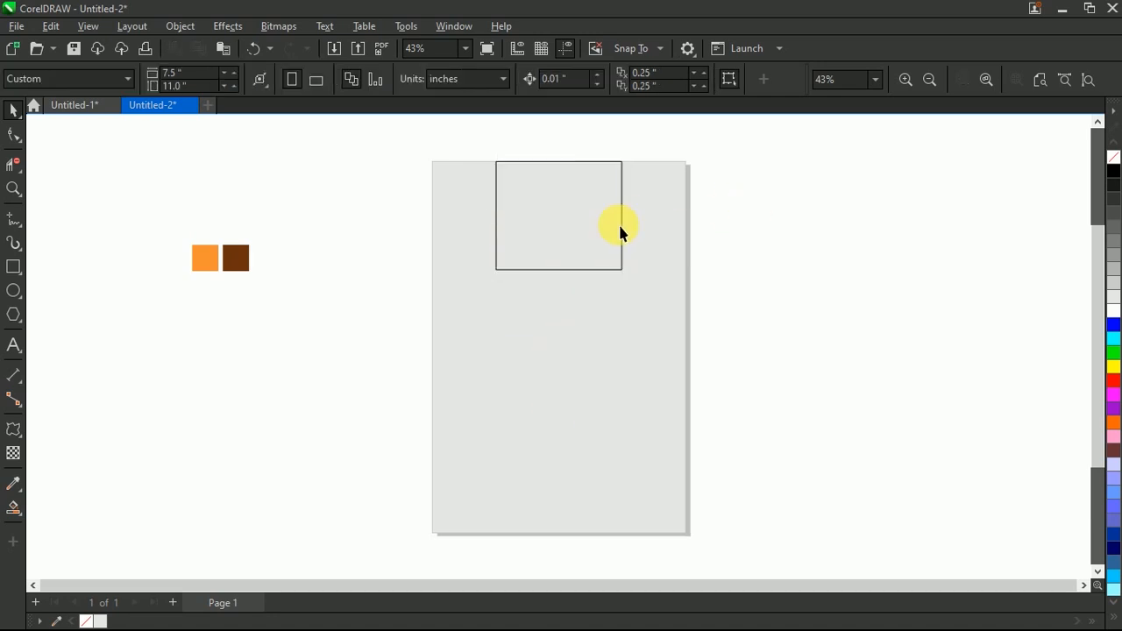
Step: Draw three concentric circles at the page centre, the largest about 5.14 in and the smallest about 3.51 in in diameter
{"action": "left_click", "coordinate": [14, 290]}
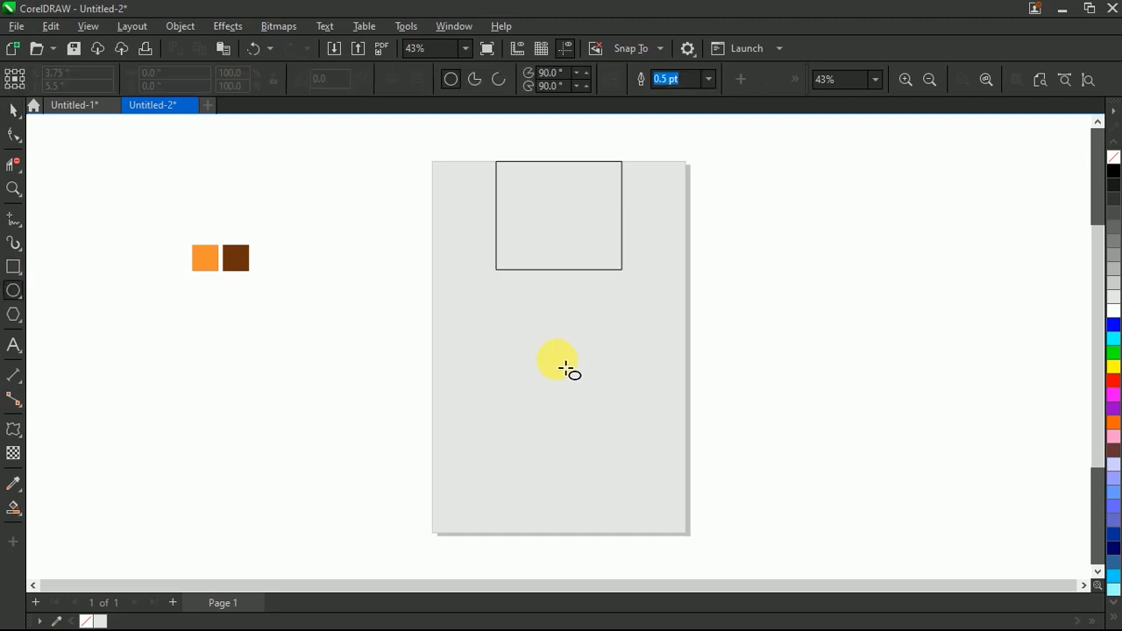
{"action": "left_click_drag", "start_coordinate": [566, 357], "coordinate": [634, 421]}
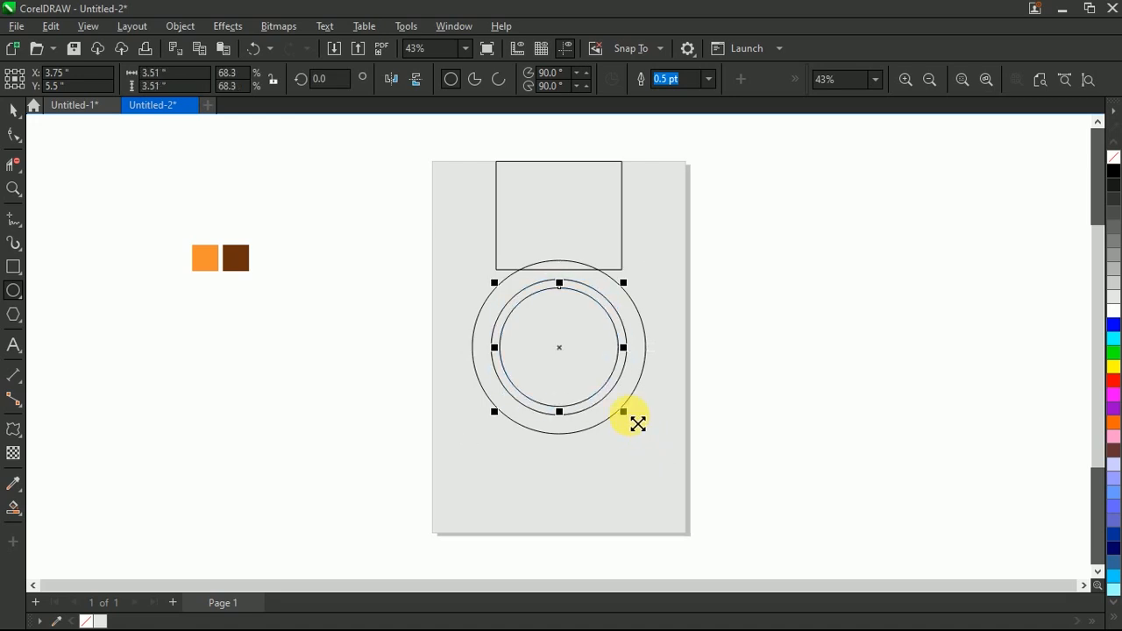
{"action": "left_click", "coordinate": [668, 347]}
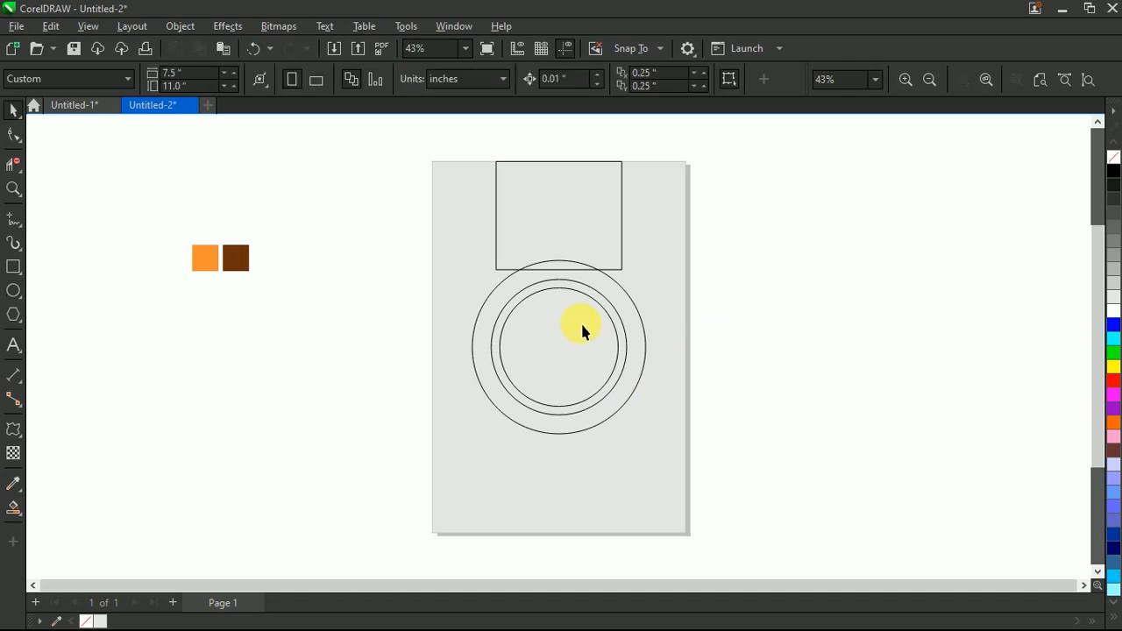
Step: Extend the rectangle's lower edge into the circles and add a concentric copy of the largest circle about 5.57 in in diameter
{"action": "left_click", "coordinate": [601, 228]}
{"action": "left_click_drag", "start_coordinate": [572, 286], "coordinate": [568, 344]}
{"action": "left_click", "coordinate": [493, 377]}
{"action": "left_click", "coordinate": [474, 369]}
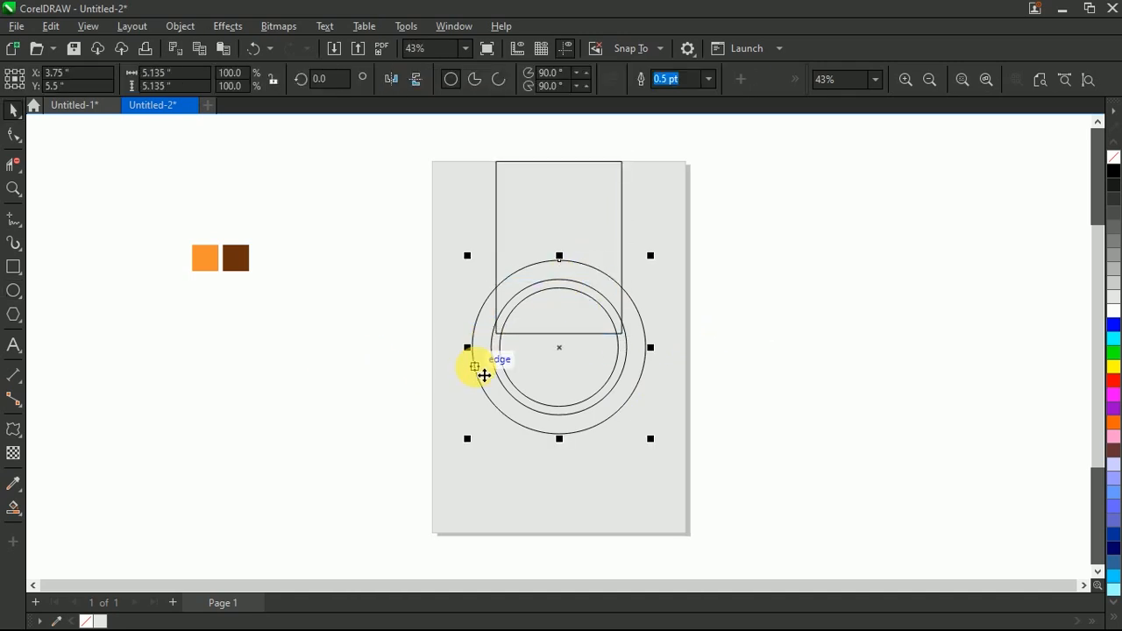
{"action": "left_click_drag", "start_coordinate": [651, 438], "coordinate": [673, 457]}
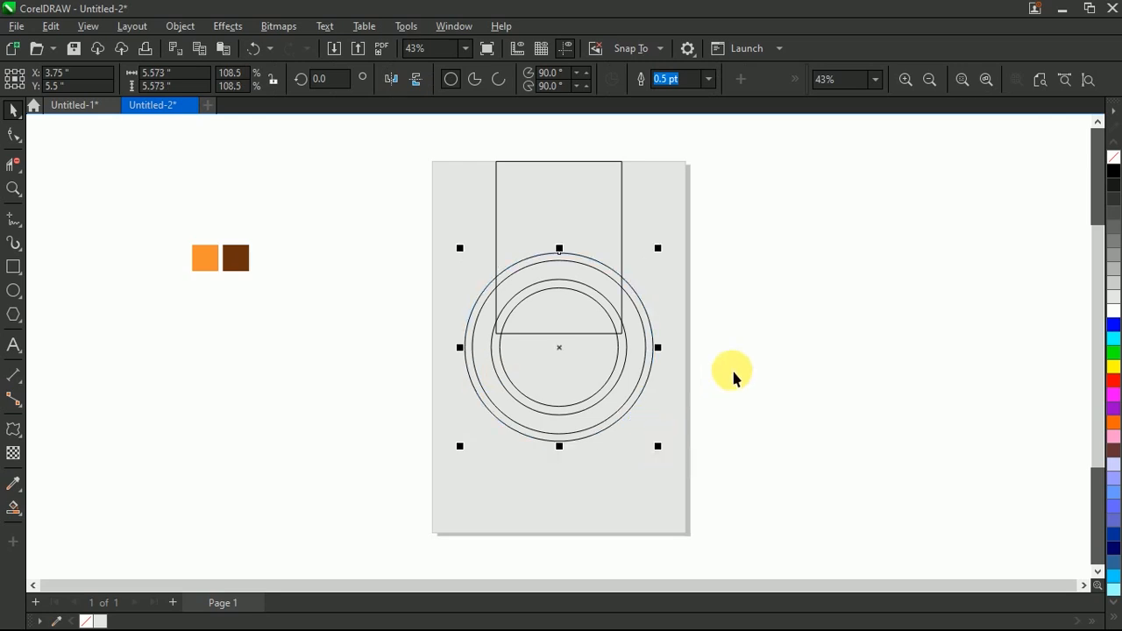
{"action": "left_click", "coordinate": [729, 371]}
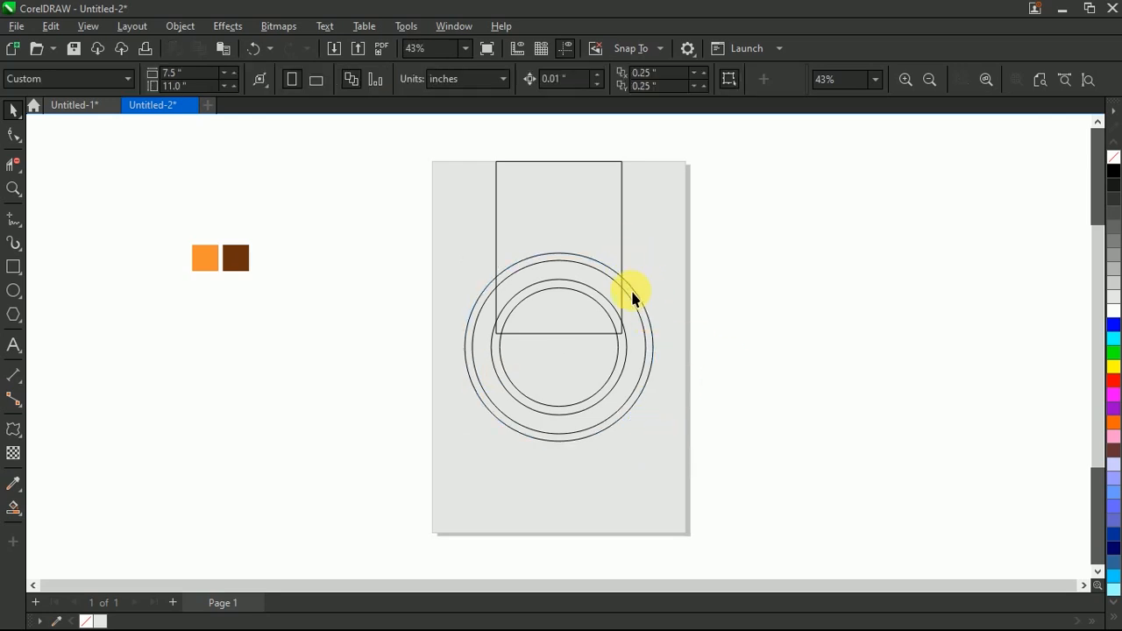
Step: Trim the rectangle with the outermost circle and remove that circle
{"action": "left_click", "coordinate": [634, 292]}
{"action": "left_click", "coordinate": [608, 205], "text": "shift"}
{"action": "left_click", "coordinate": [509, 77]}
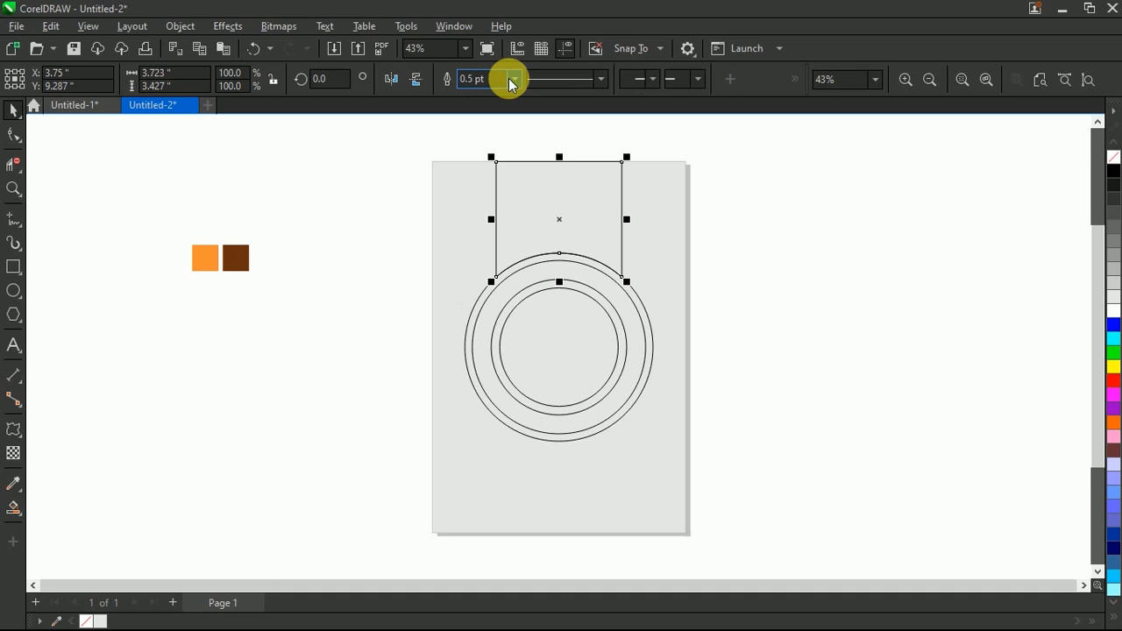
{"action": "left_click", "coordinate": [739, 245]}
{"action": "left_click_drag", "start_coordinate": [483, 301], "coordinate": [310, 306]}
{"action": "right_click", "coordinate": [311, 306]}
{"action": "left_click", "coordinate": [364, 257]}
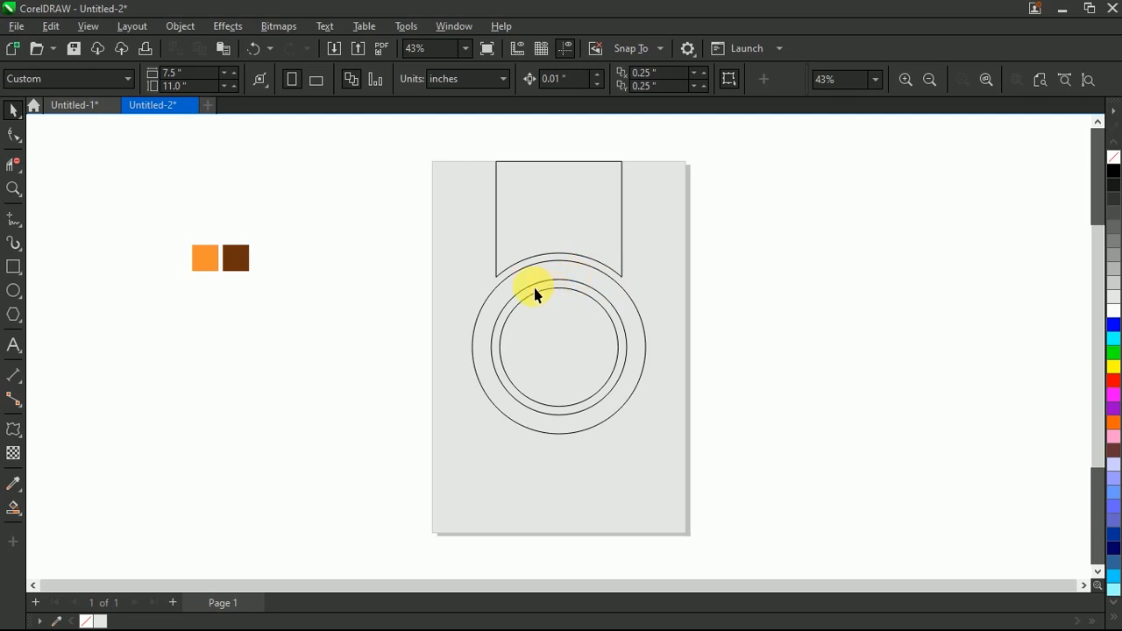
Step: Set the largest circle's outline to 3 pt and convert the outline to an object
{"action": "left_click", "coordinate": [480, 342]}
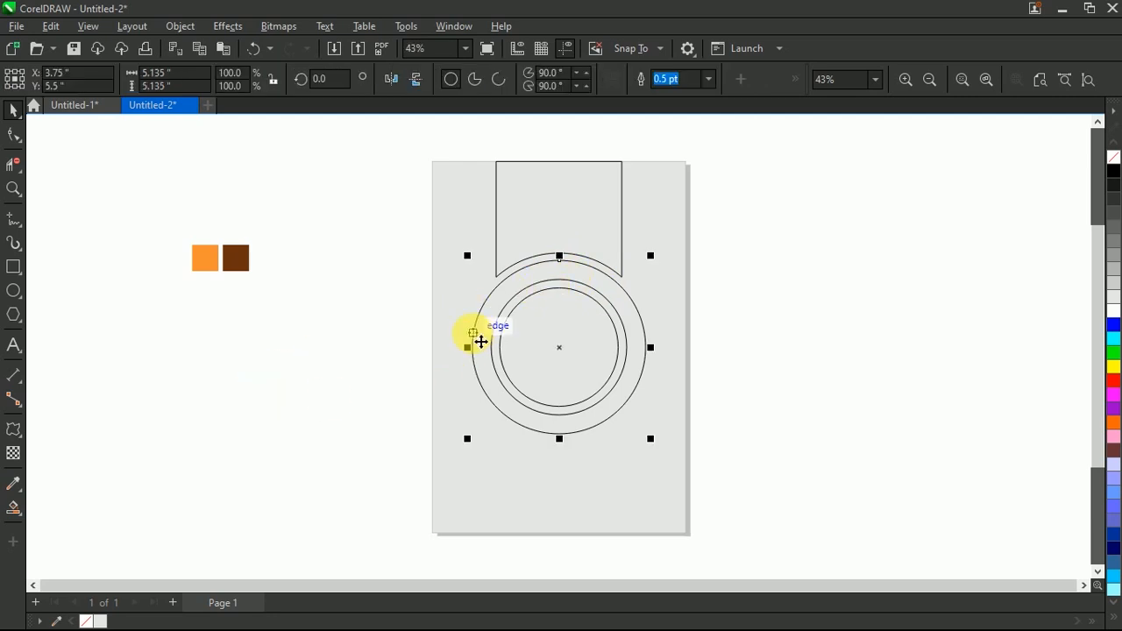
{"action": "left_click", "coordinate": [709, 79]}
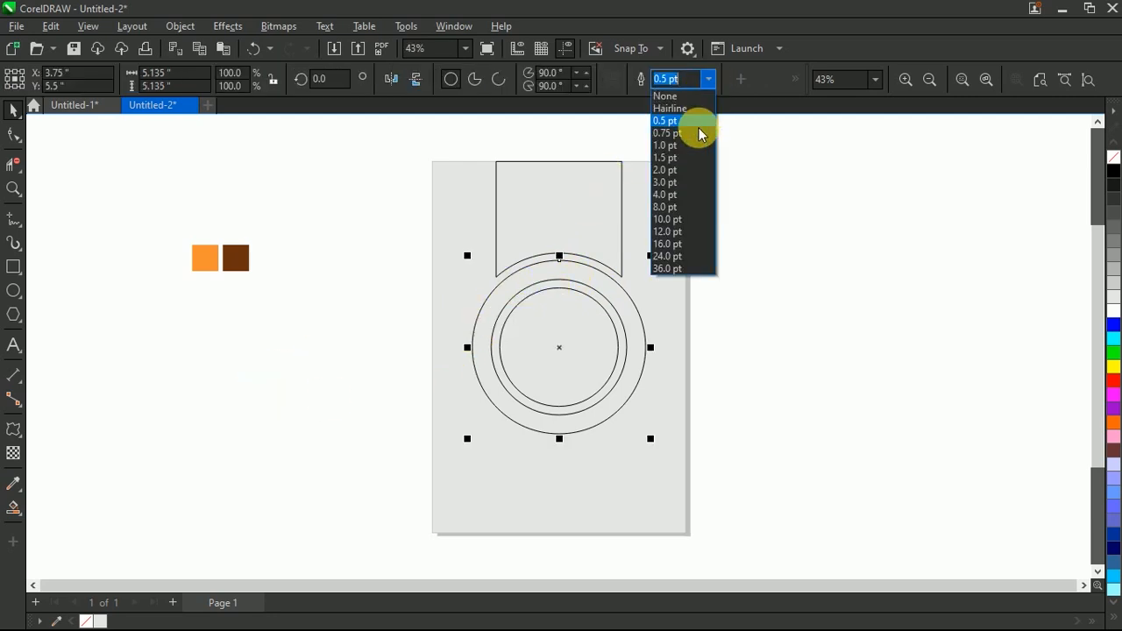
{"action": "left_click", "coordinate": [675, 183]}
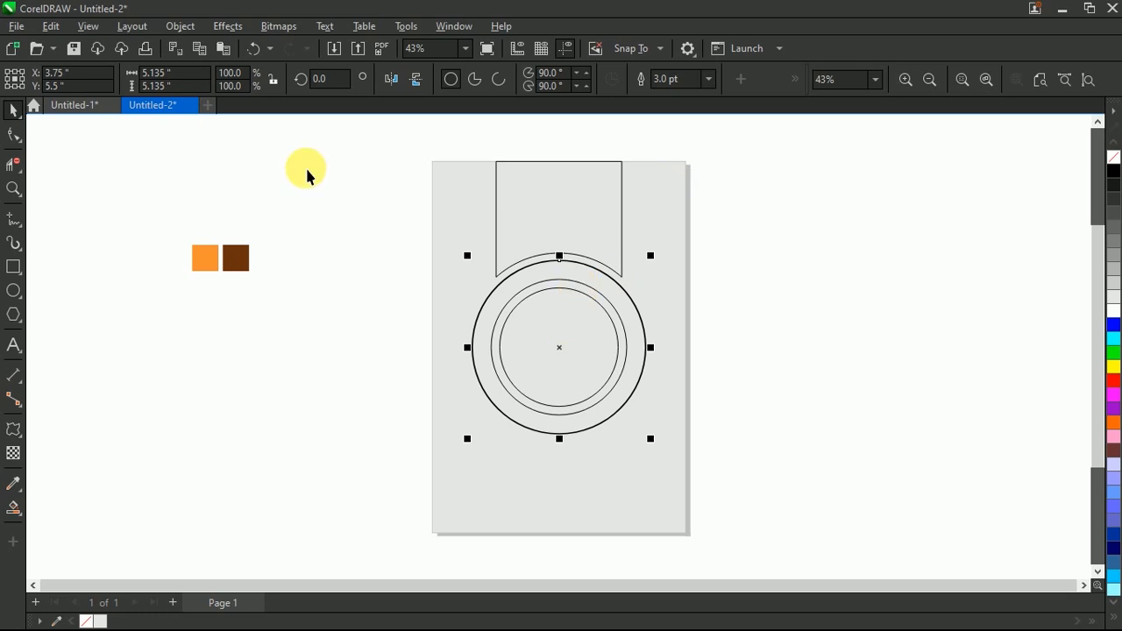
{"action": "left_click", "coordinate": [194, 29]}
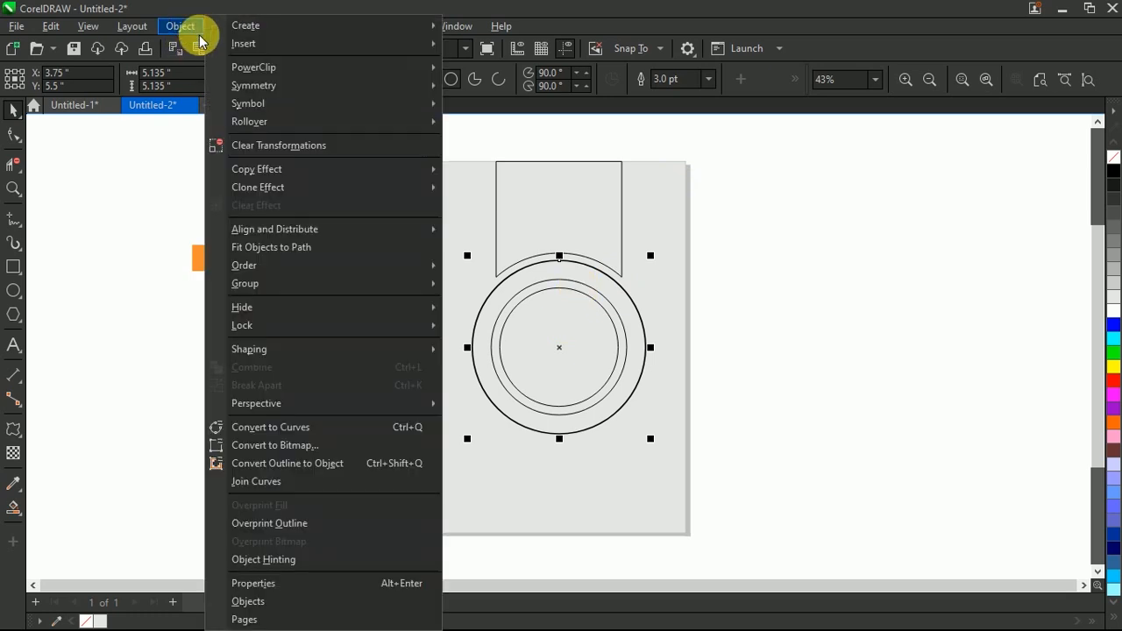
{"action": "left_click", "coordinate": [285, 462]}
{"action": "left_click", "coordinate": [318, 399]}
Step: Mirror a copy of the trimmed shape to the page's lower edge and turn it into a plain rectangle about 4.51 in tall
{"action": "left_click", "coordinate": [550, 202]}
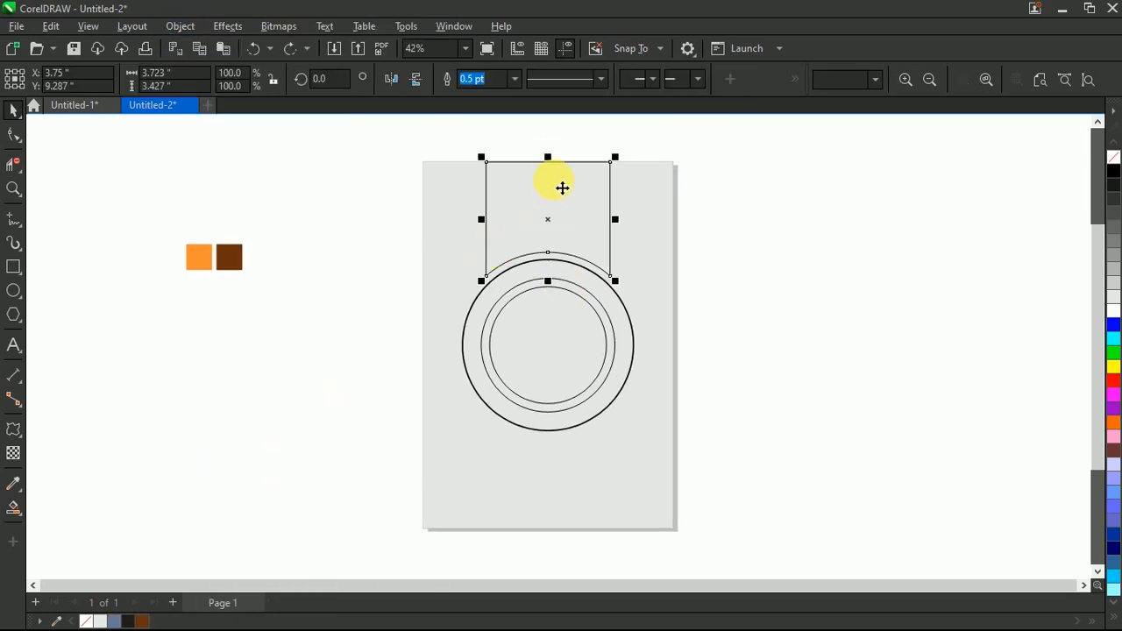
{"action": "left_click_drag", "start_coordinate": [548, 159], "coordinate": [551, 532]}
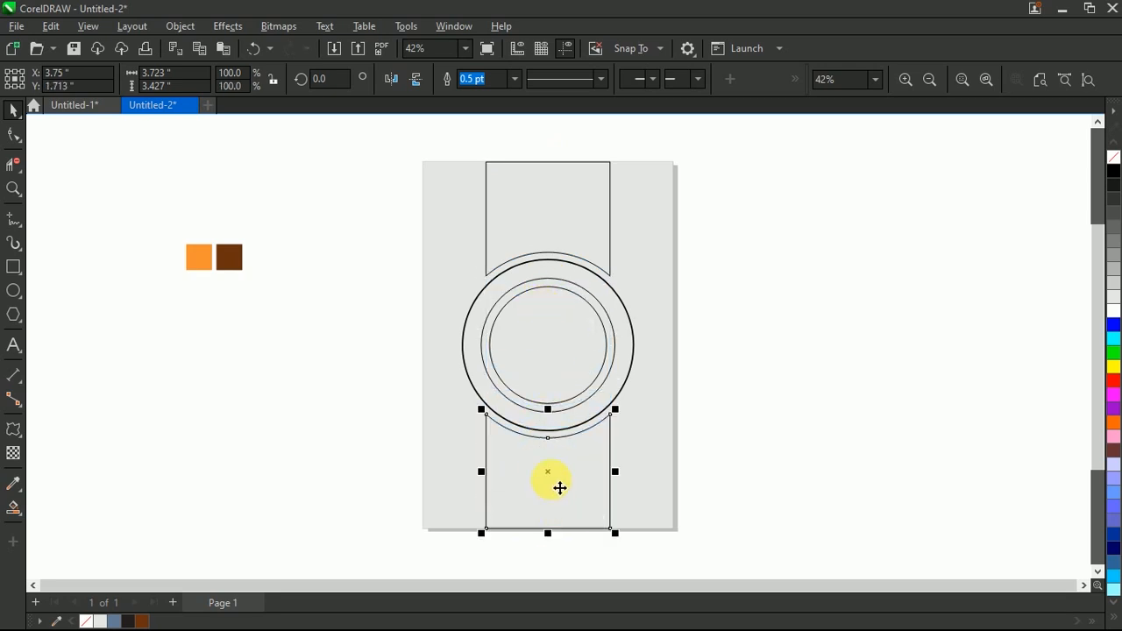
{"action": "left_click", "coordinate": [13, 136]}
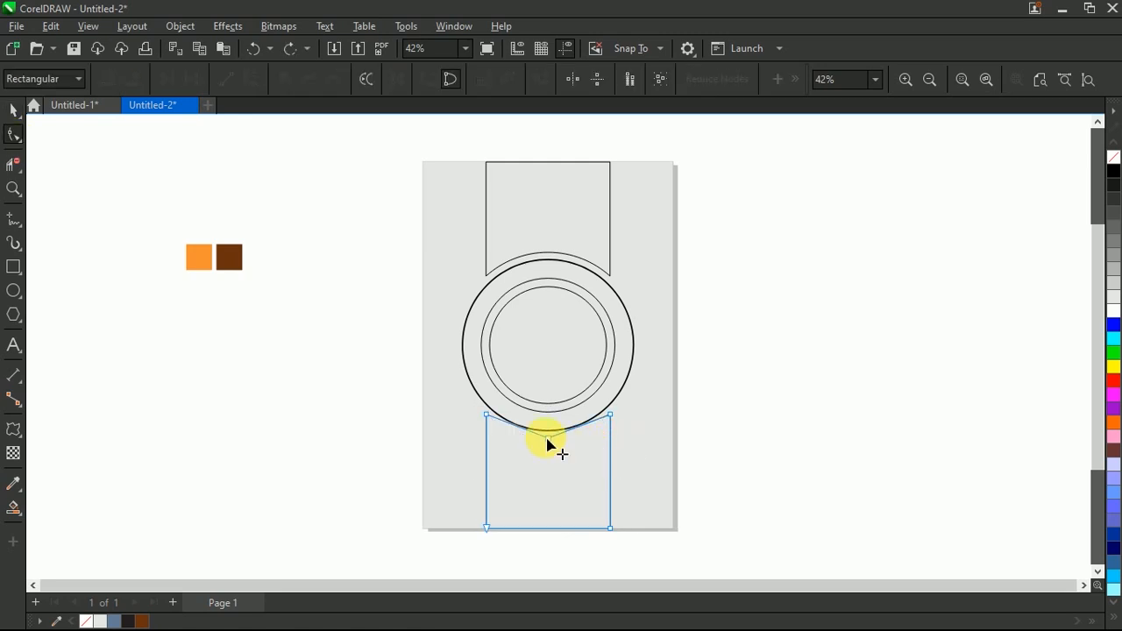
{"action": "left_click_drag", "start_coordinate": [405, 379], "coordinate": [614, 386]}
{"action": "key", "text": "space"}
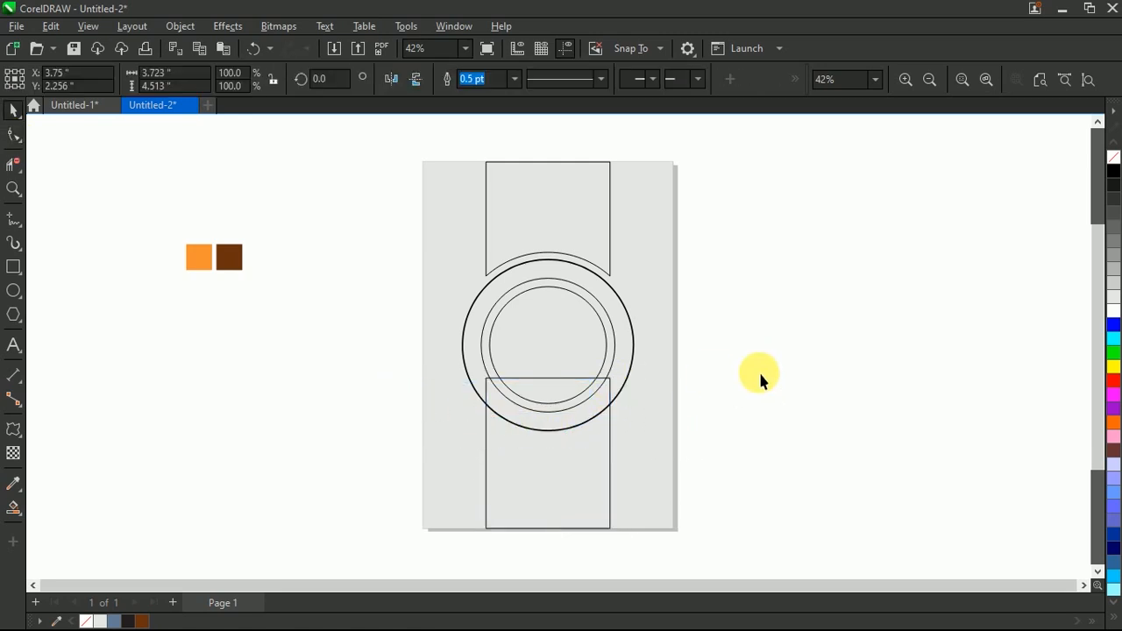
Step: Duplicate the lower rectangle, widen the copy symmetrically to about 5.09 in, and extend its upper edge to the circles' centre
{"action": "left_click_drag", "start_coordinate": [614, 454], "coordinate": [645, 354]}
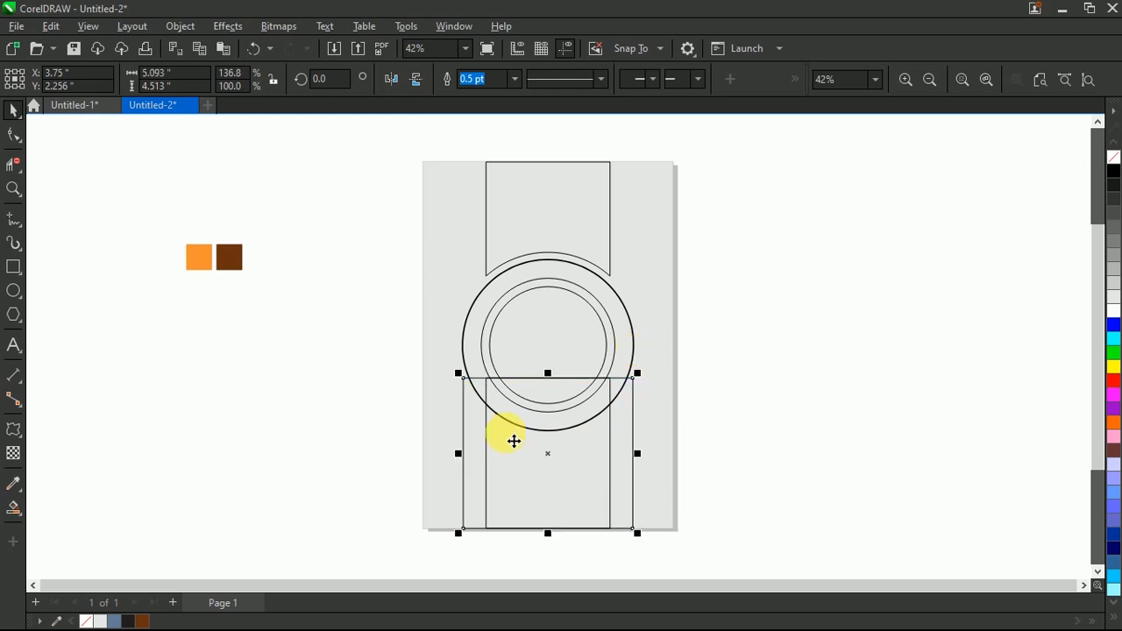
{"action": "left_click", "coordinate": [754, 376]}
{"action": "left_click", "coordinate": [547, 379]}
{"action": "left_click_drag", "start_coordinate": [548, 377], "coordinate": [548, 346]}
{"action": "left_click", "coordinate": [646, 383]}
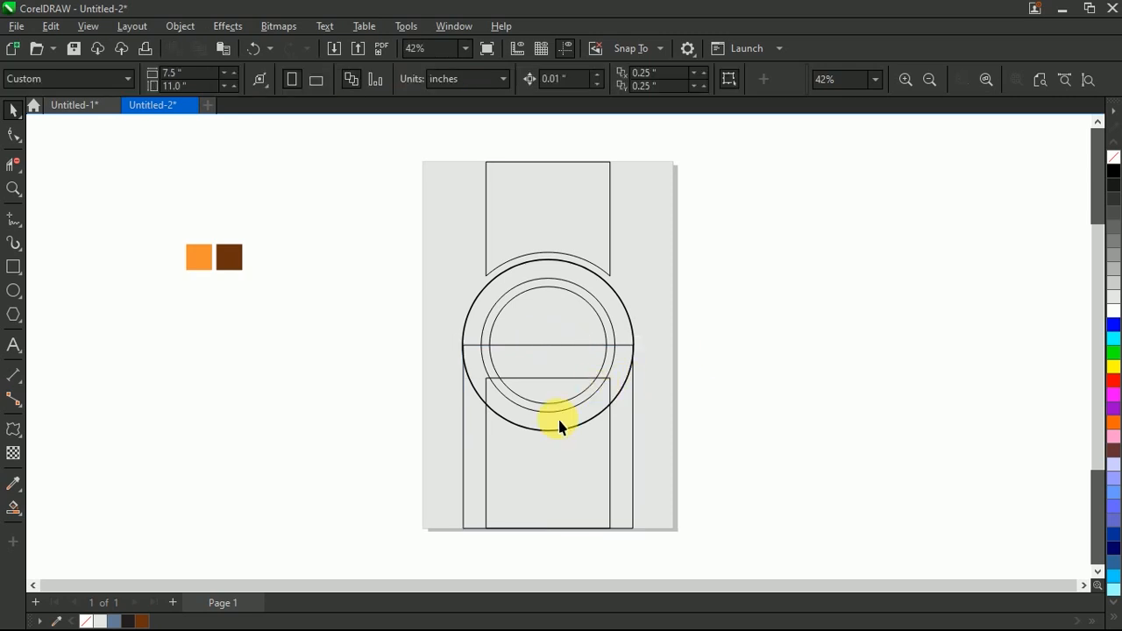
Step: Draw a small circle about 1.23 in in diameter over the left edges of the two lower rectangles
{"action": "scroll", "coordinate": [557, 419], "scroll_direction": "down", "scroll_amount": 1}
{"action": "scroll", "coordinate": [530, 469], "scroll_direction": "up", "scroll_amount": 2}
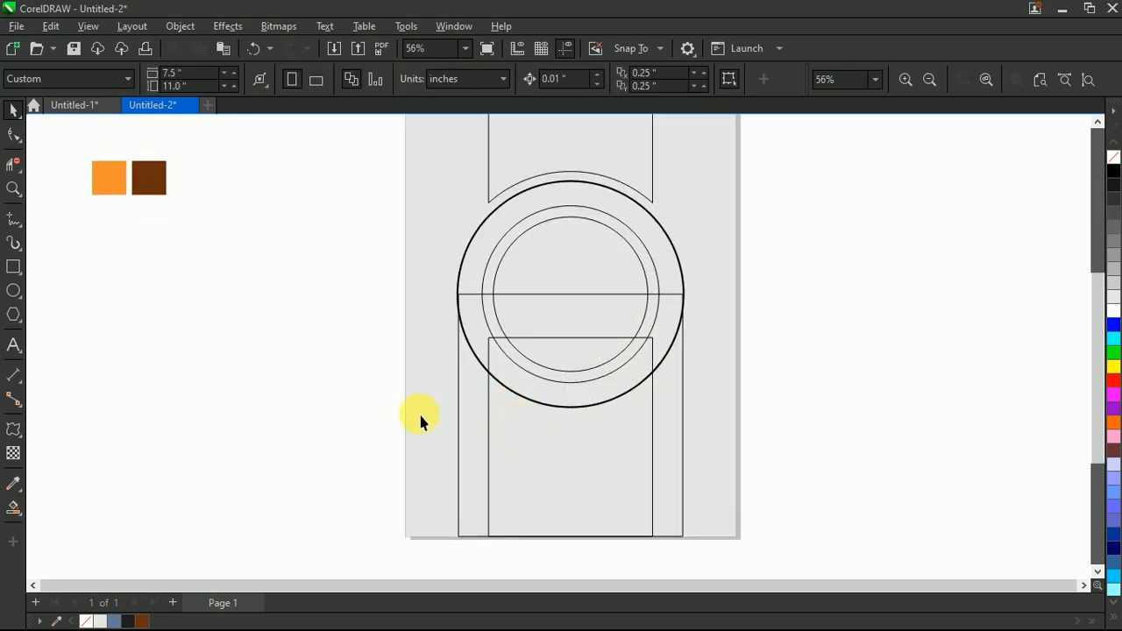
{"action": "left_click", "coordinate": [13, 290]}
{"action": "left_click_drag", "start_coordinate": [321, 385], "coordinate": [490, 445]}
{"action": "key", "text": "space"}
Step: Align the small circle with the inner rectangle's left edge and nudge it slightly past that edge, to X 1.373 in
{"action": "scroll", "coordinate": [489, 445], "scroll_direction": "up", "scroll_amount": 2}
{"action": "key", "text": "Right"}
{"action": "key", "text": "ctrl+Left"}
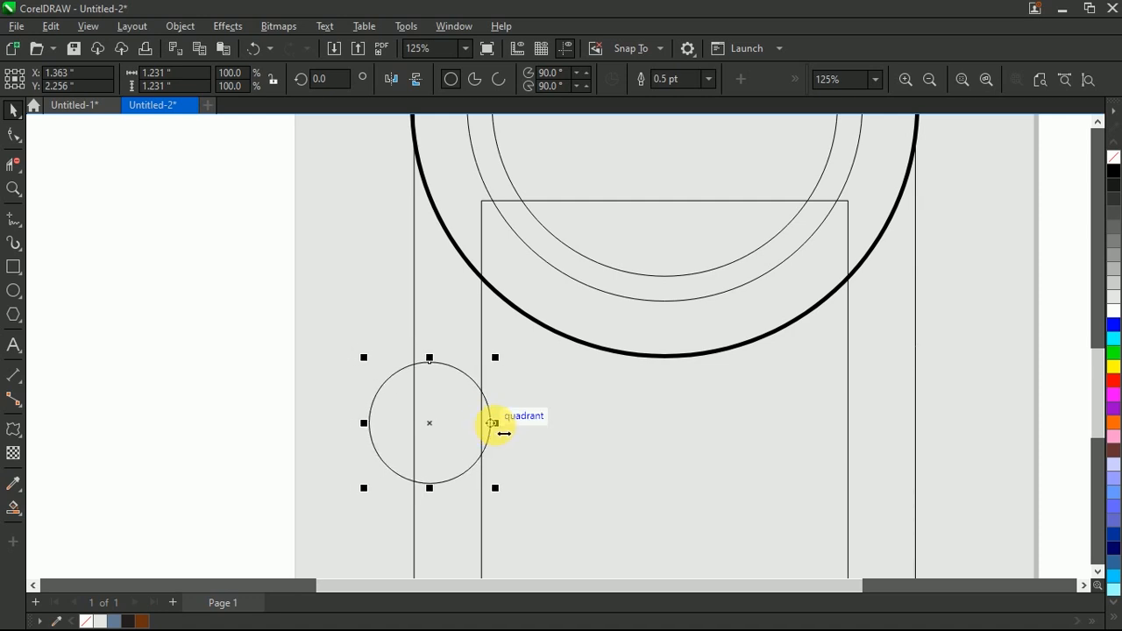
{"action": "mouse_move", "coordinate": [493, 423]}
{"action": "left_mouse_down"}
{"action": "mouse_move", "coordinate": [494, 433]}
{"action": "mouse_move", "coordinate": [482, 425]}
{"action": "left_mouse_up"}
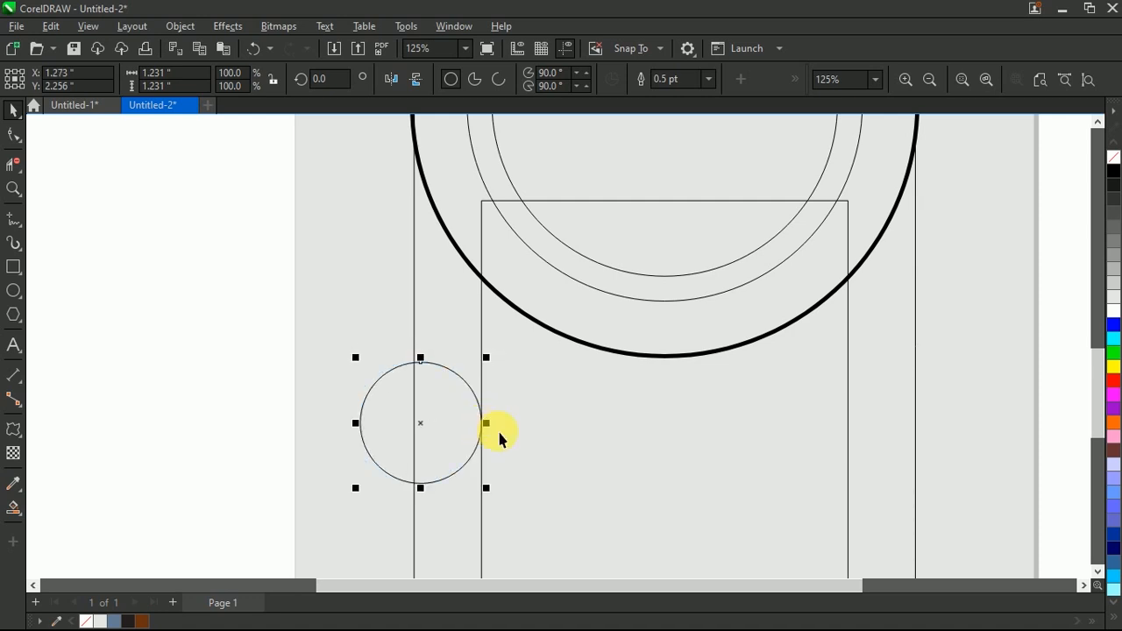
{"action": "key", "text": "ctrl+Right"}
{"action": "key", "text": "ctrl+Right"}
{"action": "key", "text": "ctrl+Right"}
{"action": "key", "text": "ctrl+Right"}
{"action": "key", "text": "ctrl+Right"}
{"action": "key", "text": "ctrl+Right"}
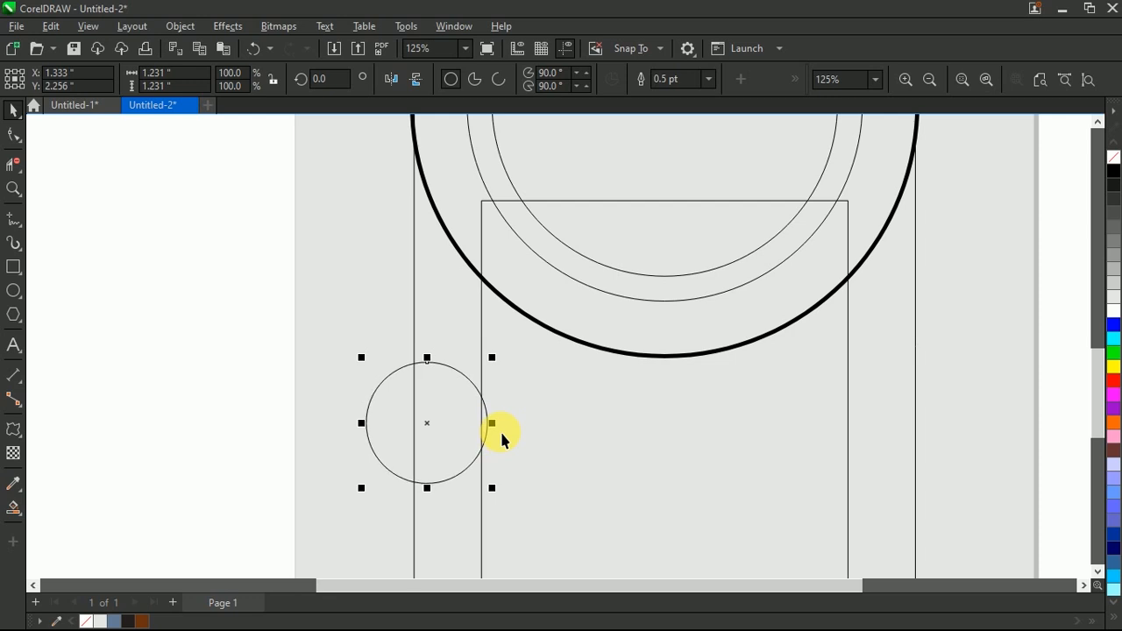
{"action": "key", "text": "ctrl+Right"}
{"action": "key", "text": "ctrl+Right"}
{"action": "key", "text": "ctrl+Right"}
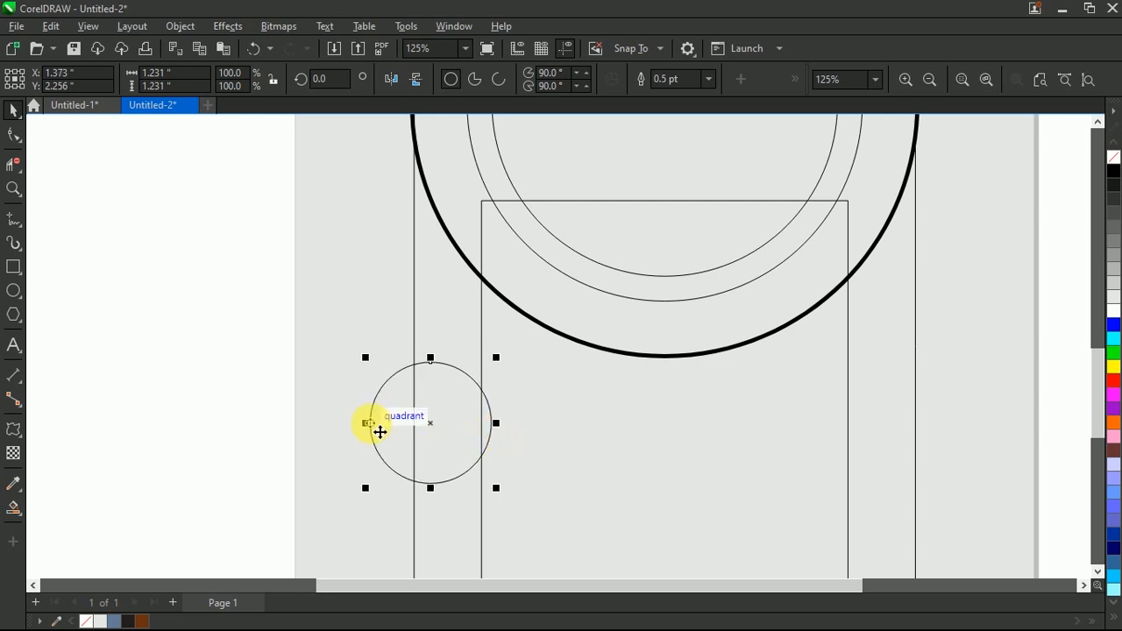
Step: Copy the small circle to the opposite side so that it slightly overlaps the inner rectangle's right edge
{"action": "left_click_drag", "start_coordinate": [377, 430], "coordinate": [846, 424]}
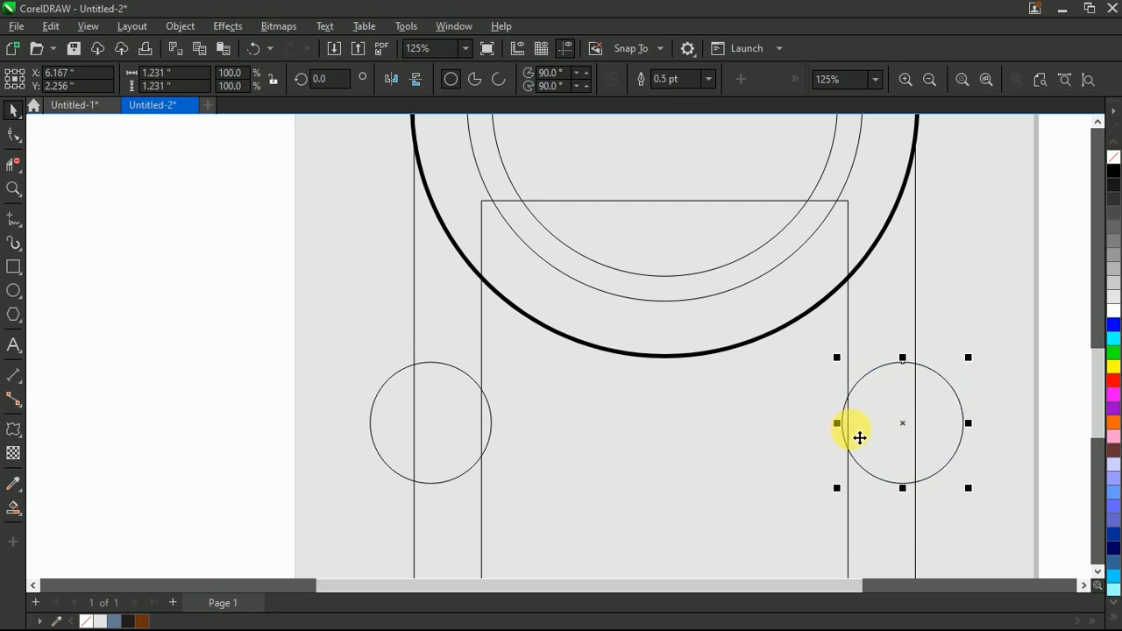
{"action": "scroll", "coordinate": [789, 438], "scroll_direction": "down", "scroll_amount": 2}
{"action": "left_click", "coordinate": [953, 322]}
{"action": "scroll", "coordinate": [667, 458], "scroll_direction": "down", "scroll_amount": 1}
{"action": "scroll", "coordinate": [710, 463], "scroll_direction": "up", "scroll_amount": 1}
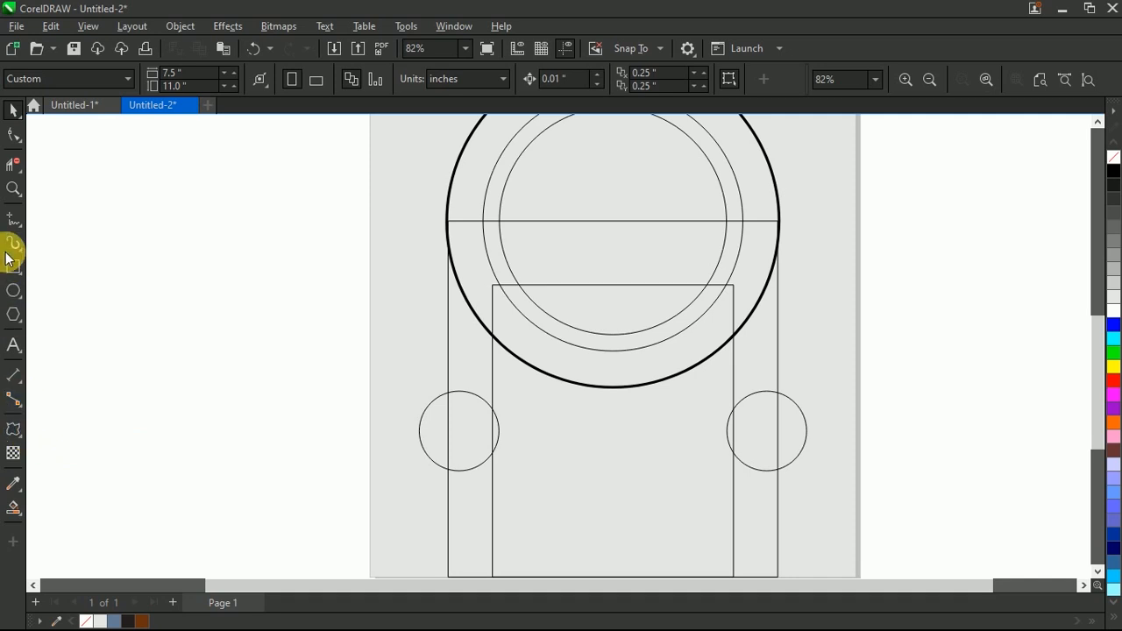
{"action": "left_click", "coordinate": [19, 226]}
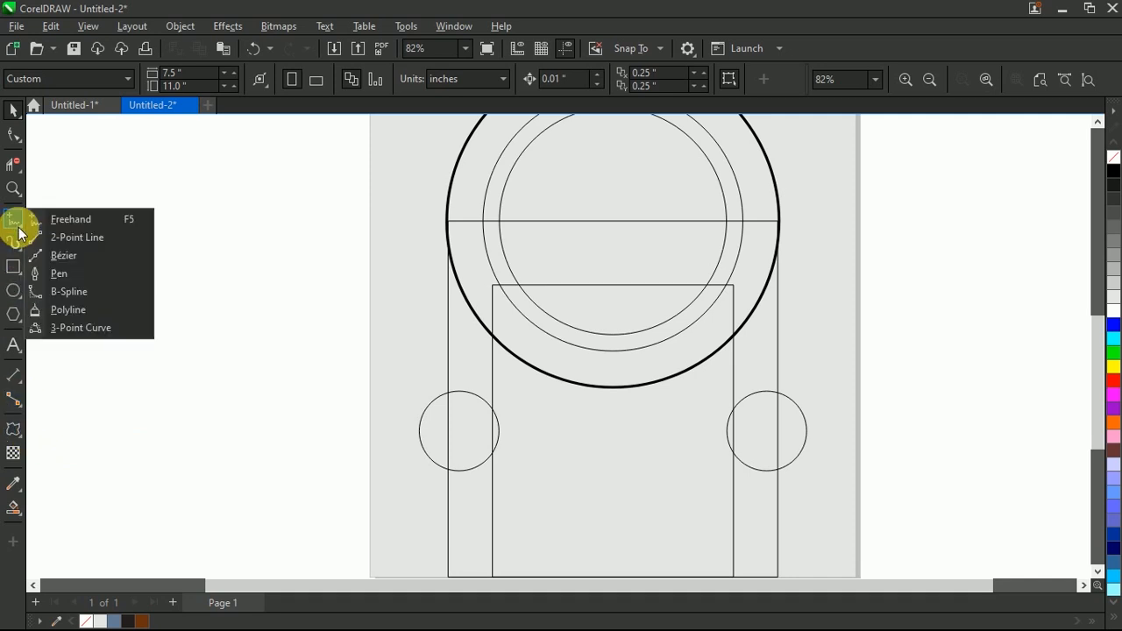
{"action": "left_click", "coordinate": [50, 328]}
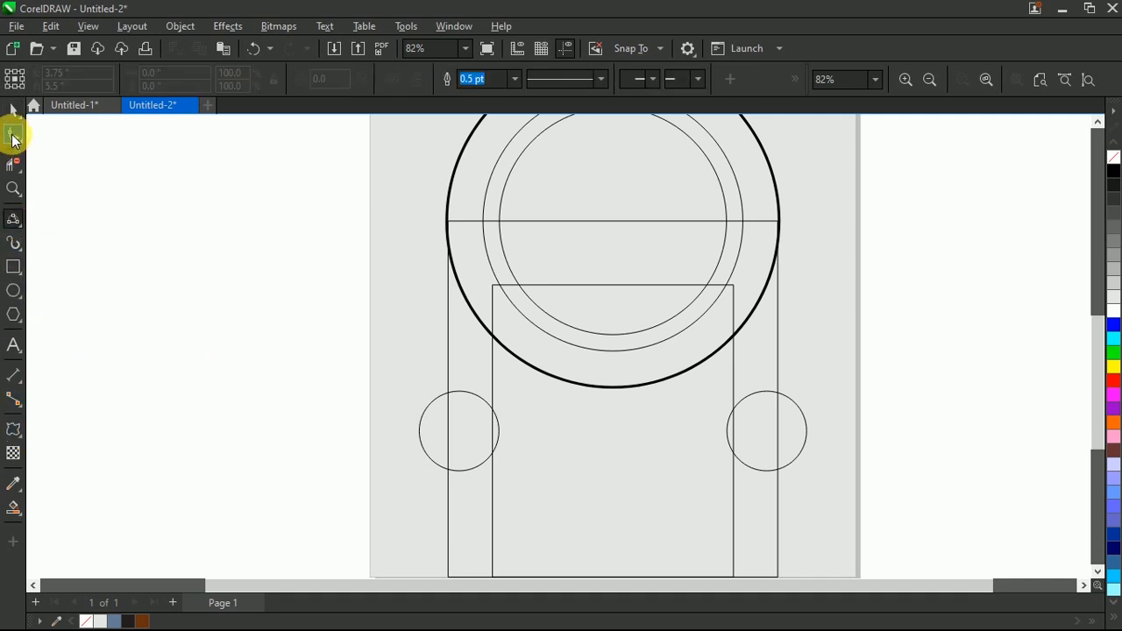
{"action": "left_click", "coordinate": [13, 111]}
Step: Delete the segments of both small circles outside the inner rectangle with Virtual Segment Delete, keeping only the inward arcs
{"action": "left_click", "coordinate": [13, 167]}
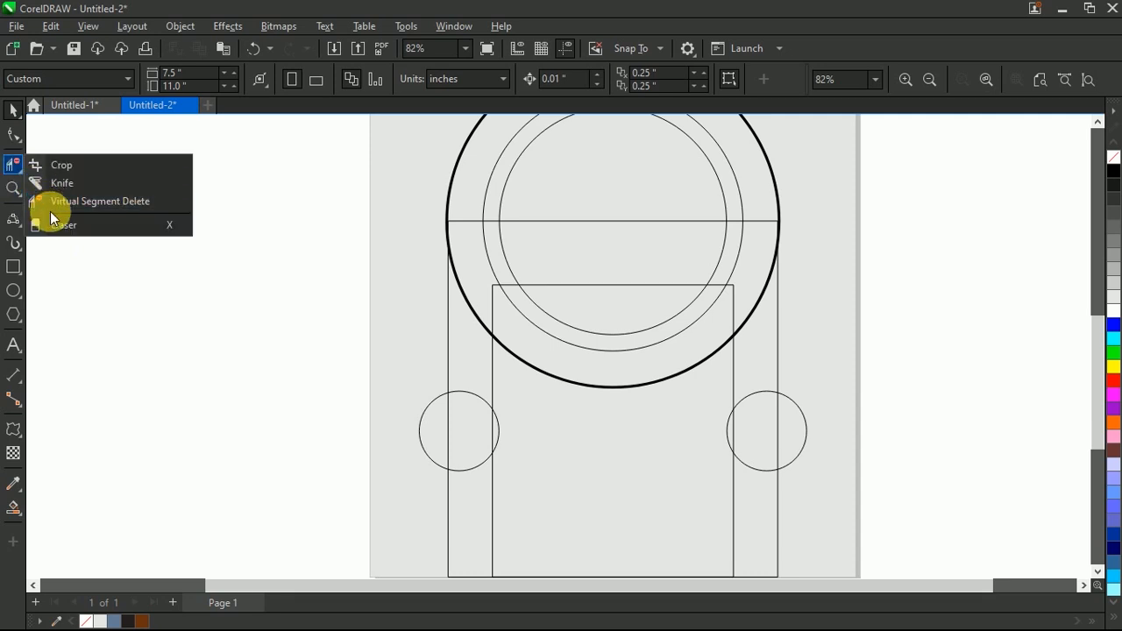
{"action": "left_click", "coordinate": [50, 203]}
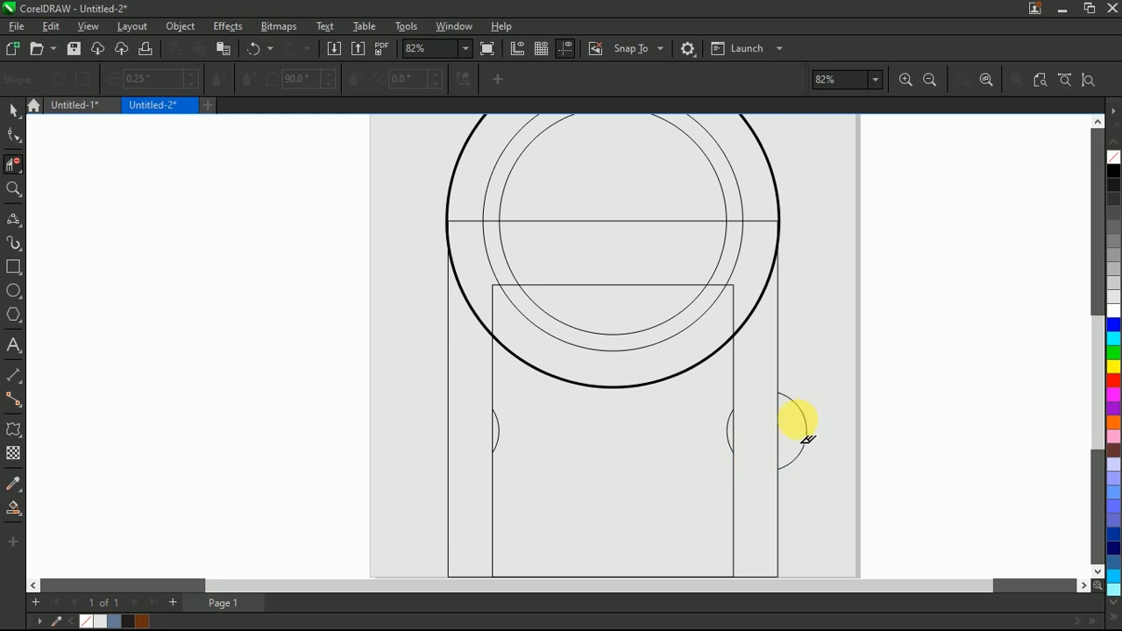
{"action": "key", "text": "space"}
{"action": "left_click", "coordinate": [13, 219]}
{"action": "key", "text": "space"}
{"action": "scroll", "coordinate": [513, 448], "scroll_direction": "down", "scroll_amount": 1}
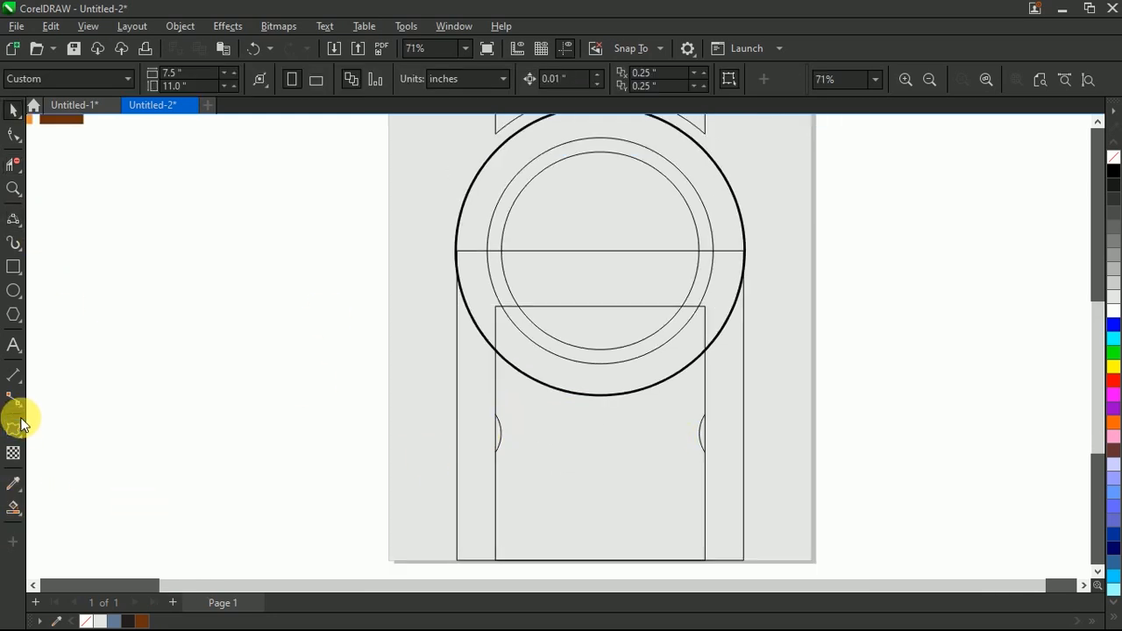
{"action": "left_click", "coordinate": [13, 244]}
{"action": "key", "text": "space"}
{"action": "left_click", "coordinate": [498, 423]}
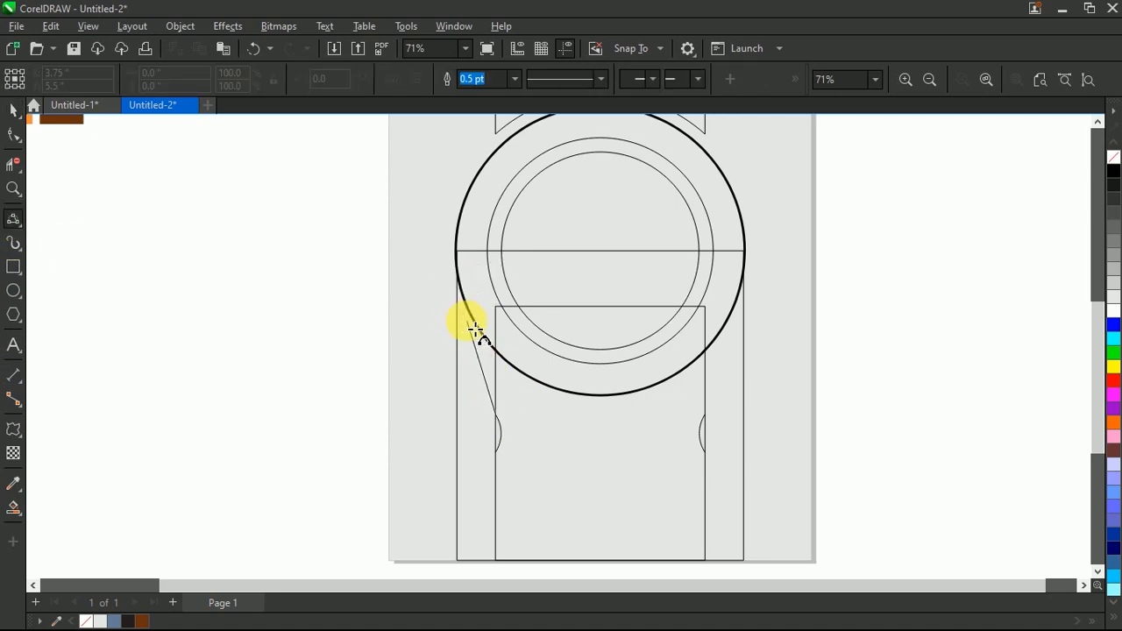
{"action": "left_click", "coordinate": [466, 306]}
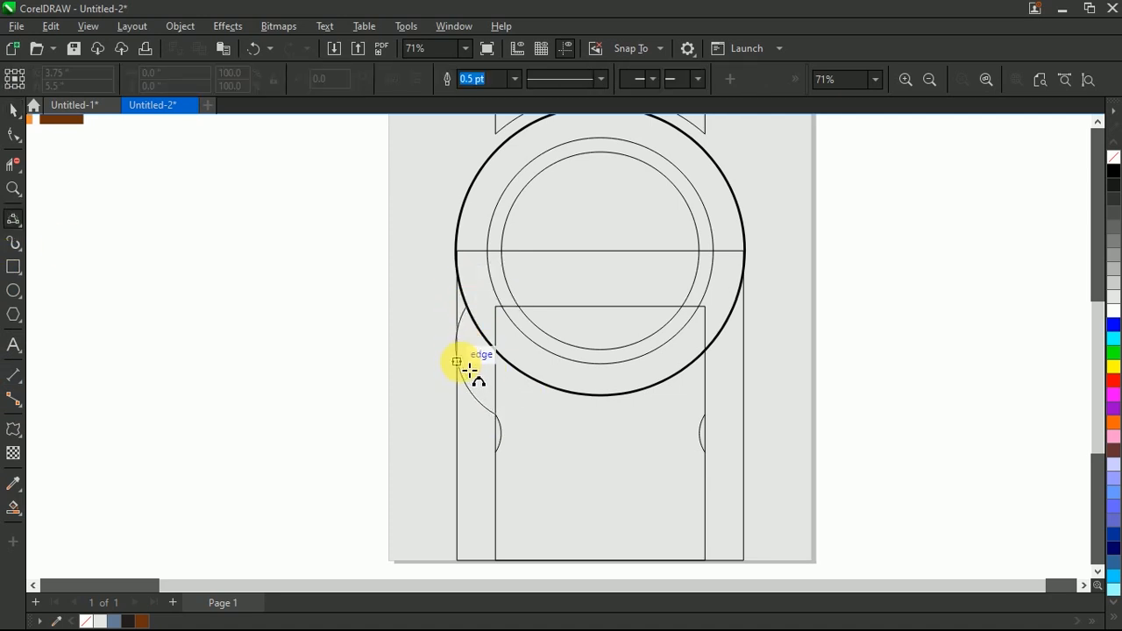
{"action": "left_click", "coordinate": [474, 337]}
Step: Draw an outward-bulging 3-point curve from the left small arc's upper end to the large circle's edge, about 0.92 by 2.44 in
{"action": "left_click", "coordinate": [499, 423]}
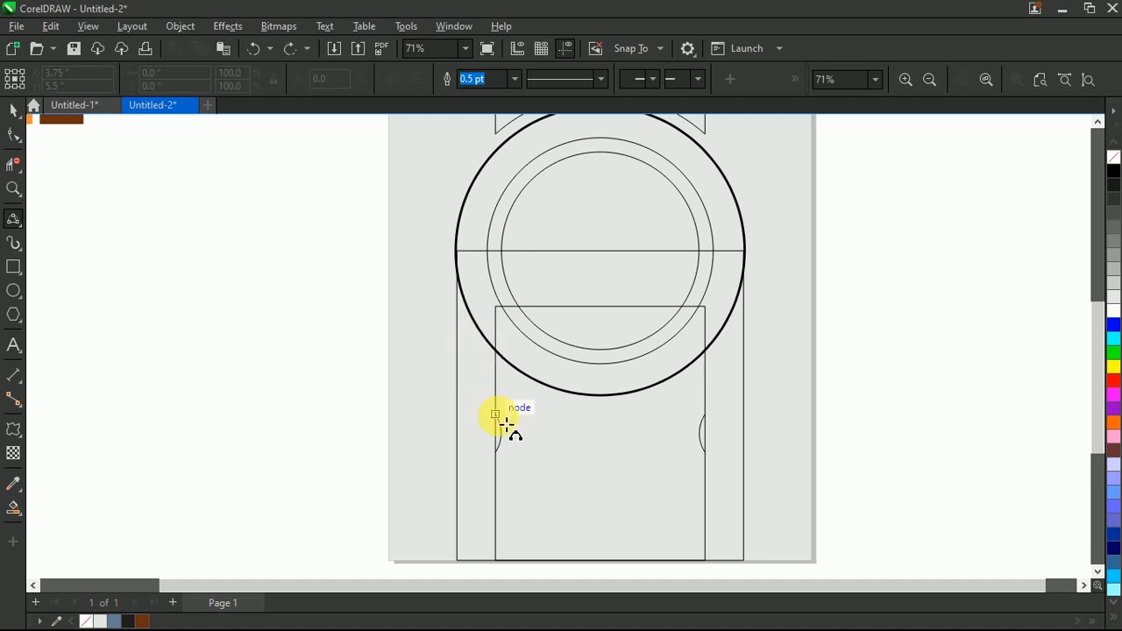
{"action": "left_click", "coordinate": [463, 285]}
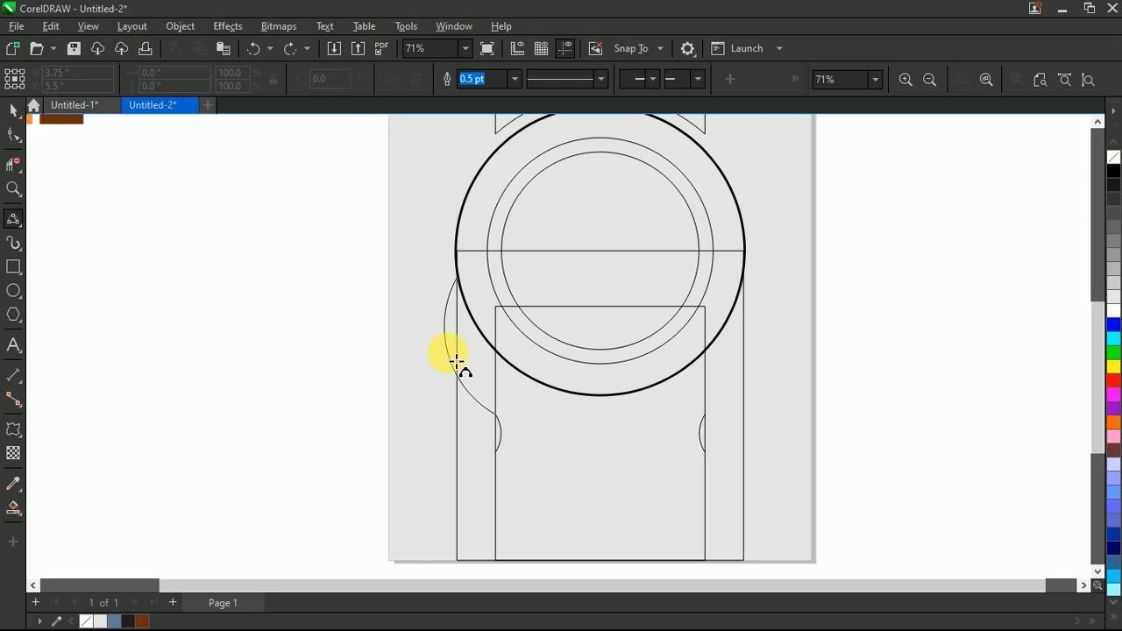
{"action": "left_click", "coordinate": [454, 359]}
Step: Place a mirrored copy of the side curve on the right small arc's upper end and delete the leftover copy near the left arc
{"action": "key", "text": "space"}
{"action": "left_click_drag", "start_coordinate": [439, 345], "coordinate": [508, 353]}
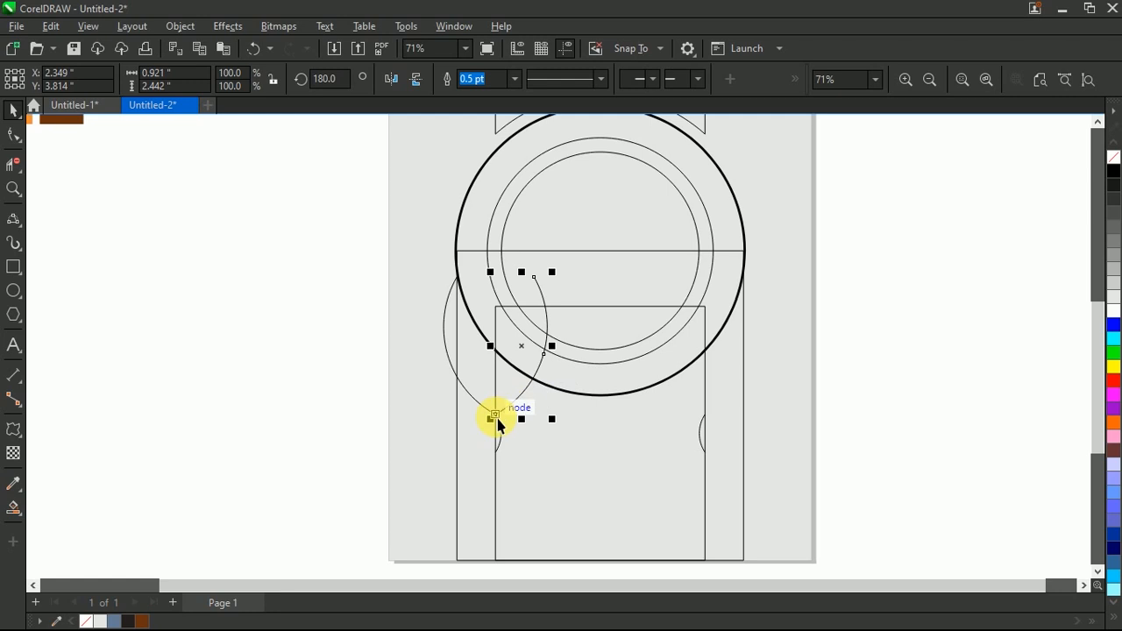
{"action": "left_click_drag", "start_coordinate": [505, 422], "coordinate": [704, 413]}
{"action": "left_click", "coordinate": [828, 377]}
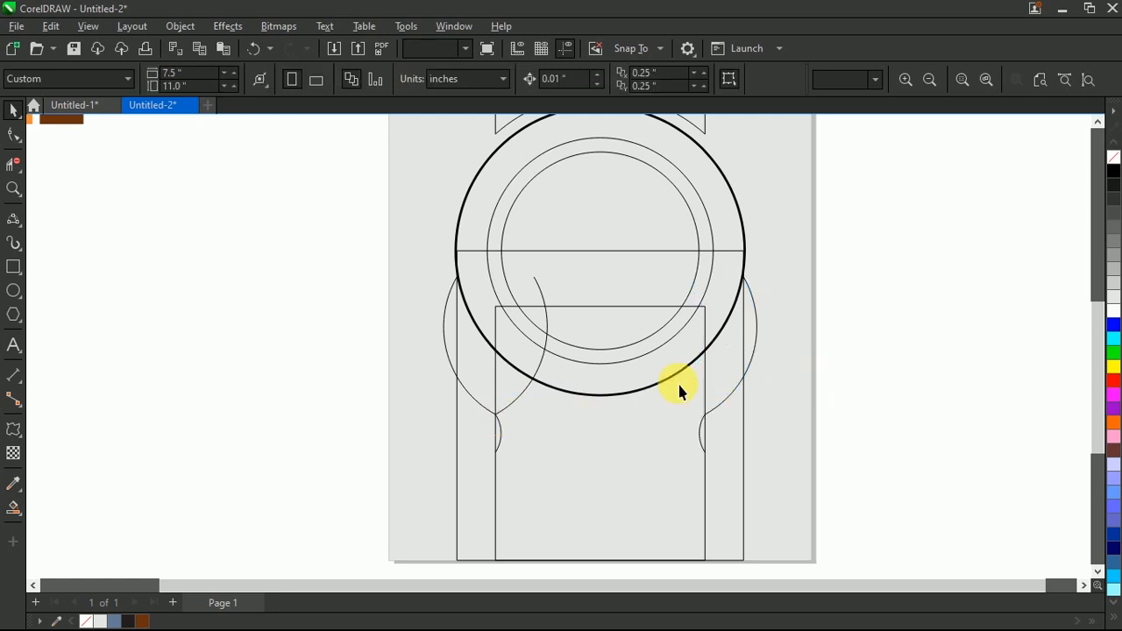
{"action": "left_click", "coordinate": [542, 377]}
{"action": "key", "text": "Escape"}
Step: Fill the left bulge, the central body below the large circle and the right bulge with blue using Smart Fill
{"action": "left_click", "coordinate": [14, 509]}
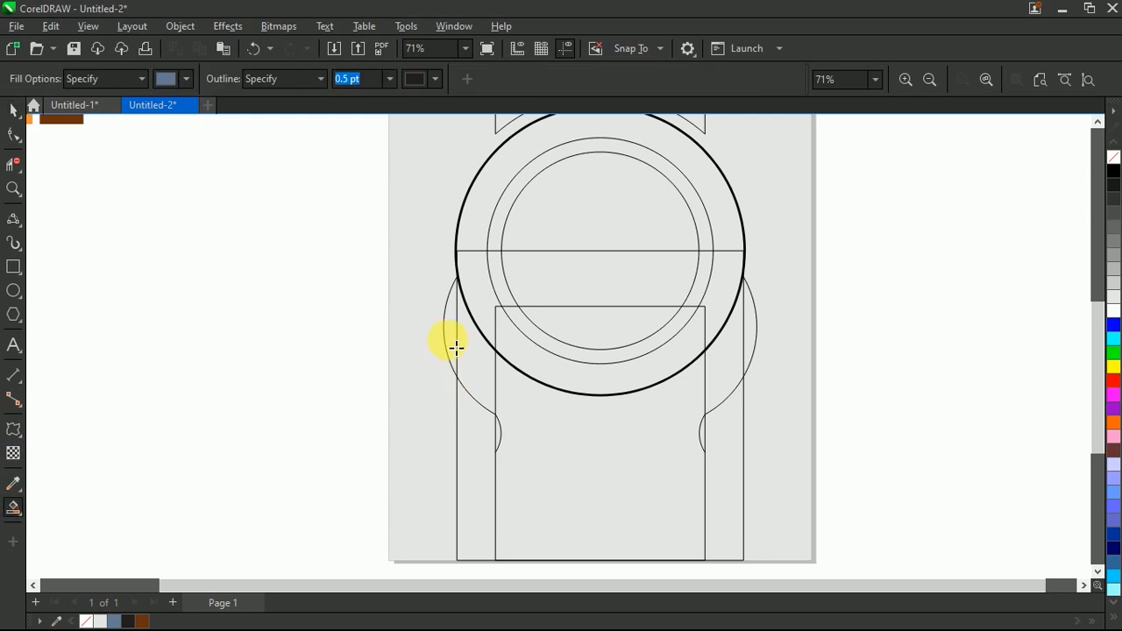
{"action": "left_click", "coordinate": [458, 344]}
{"action": "left_click", "coordinate": [547, 404]}
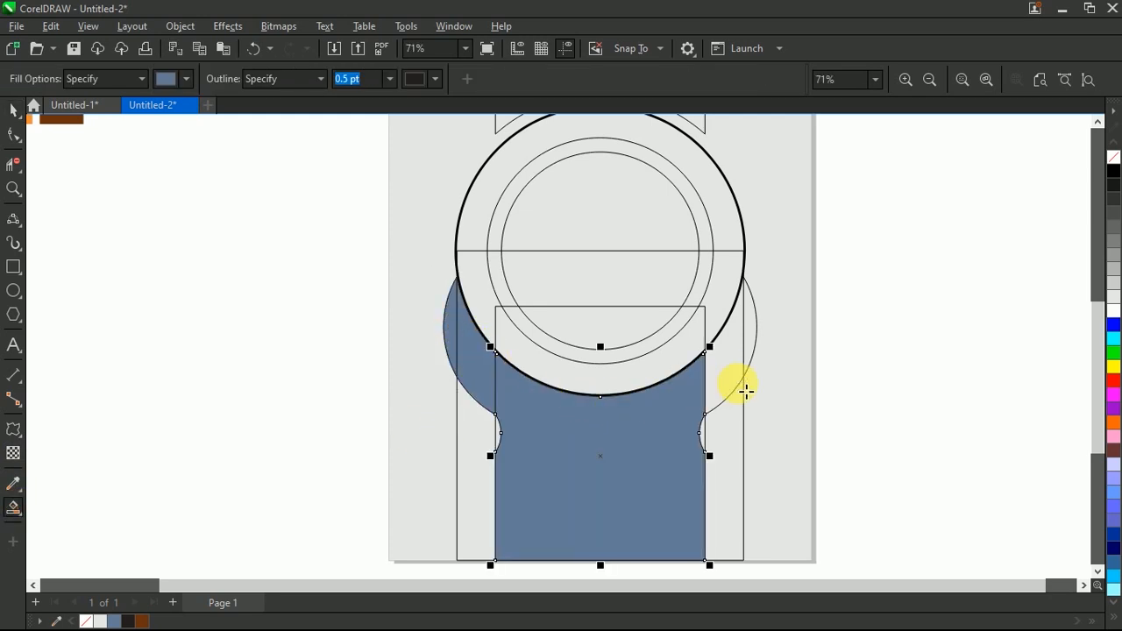
{"action": "left_click", "coordinate": [746, 361]}
Step: Delete the wide lower rectangle behind the blue shapes
{"action": "scroll", "coordinate": [516, 399], "scroll_direction": "down", "scroll_amount": 1}
{"action": "key", "text": "space"}
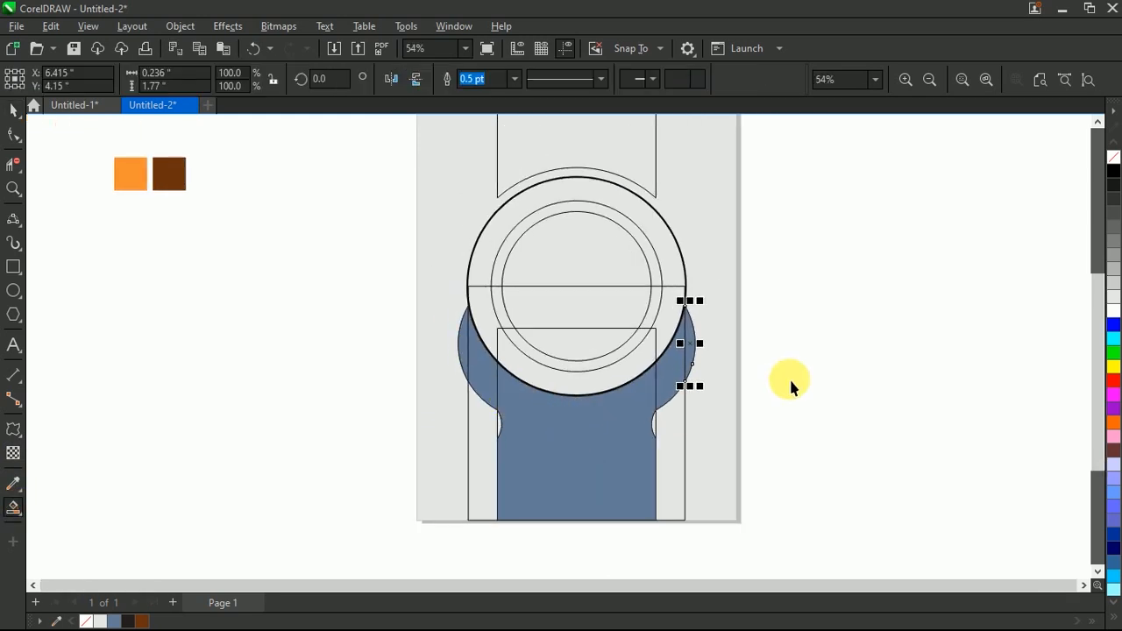
{"action": "left_click", "coordinate": [789, 378]}
{"action": "scroll", "coordinate": [681, 388], "scroll_direction": "up", "scroll_amount": 1}
{"action": "left_click_drag", "start_coordinate": [687, 405], "coordinate": [803, 373]}
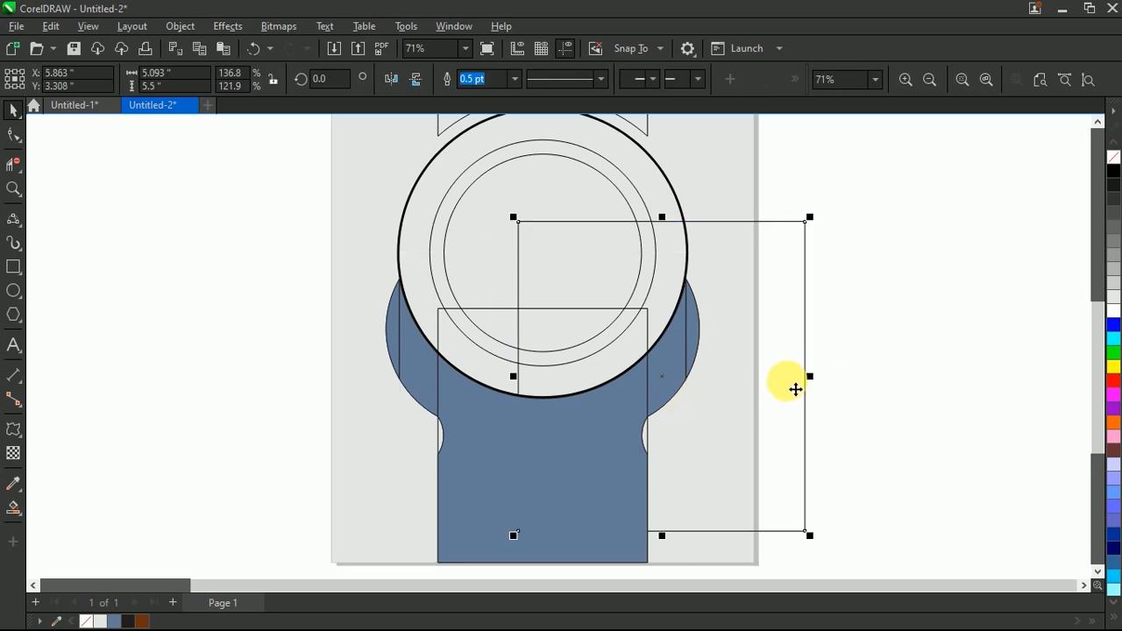
{"action": "key", "text": "Delete"}
{"action": "left_click_drag", "start_coordinate": [648, 349], "coordinate": [871, 319]}
{"action": "key", "text": "Delete"}
{"action": "left_click", "coordinate": [696, 334]}
{"action": "left_click", "coordinate": [674, 359]}
{"action": "left_click", "coordinate": [623, 395], "text": "shift"}
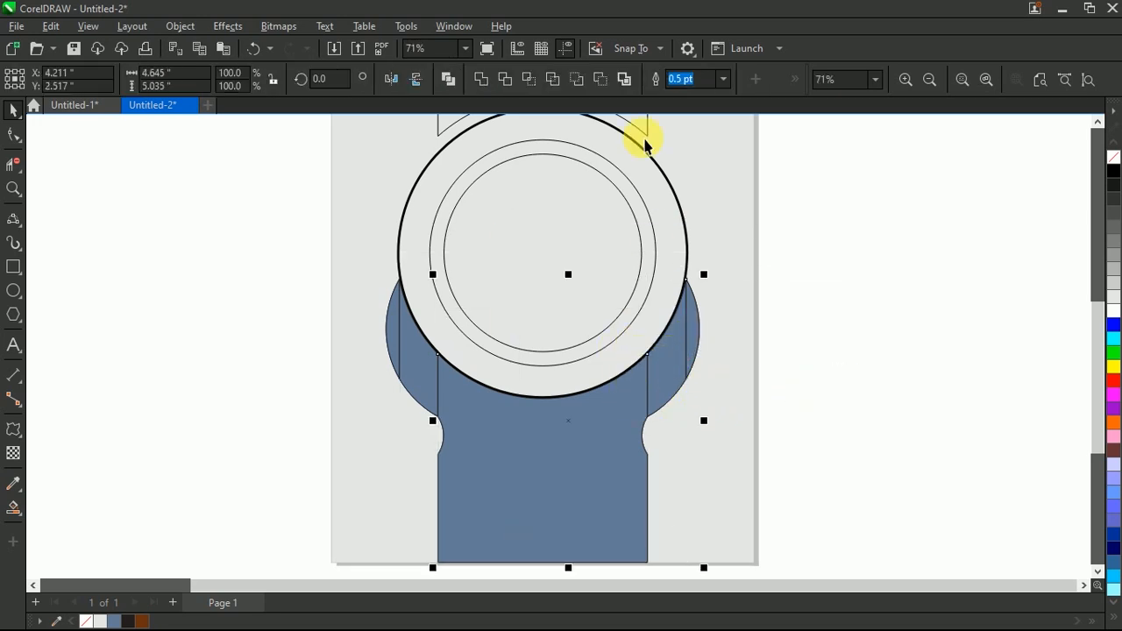
{"action": "left_click", "coordinate": [481, 77]}
{"action": "left_click", "coordinate": [849, 276]}
{"action": "left_click", "coordinate": [412, 349]}
{"action": "left_click", "coordinate": [423, 357], "text": "shift"}
{"action": "left_click", "coordinate": [498, 404], "text": "shift"}
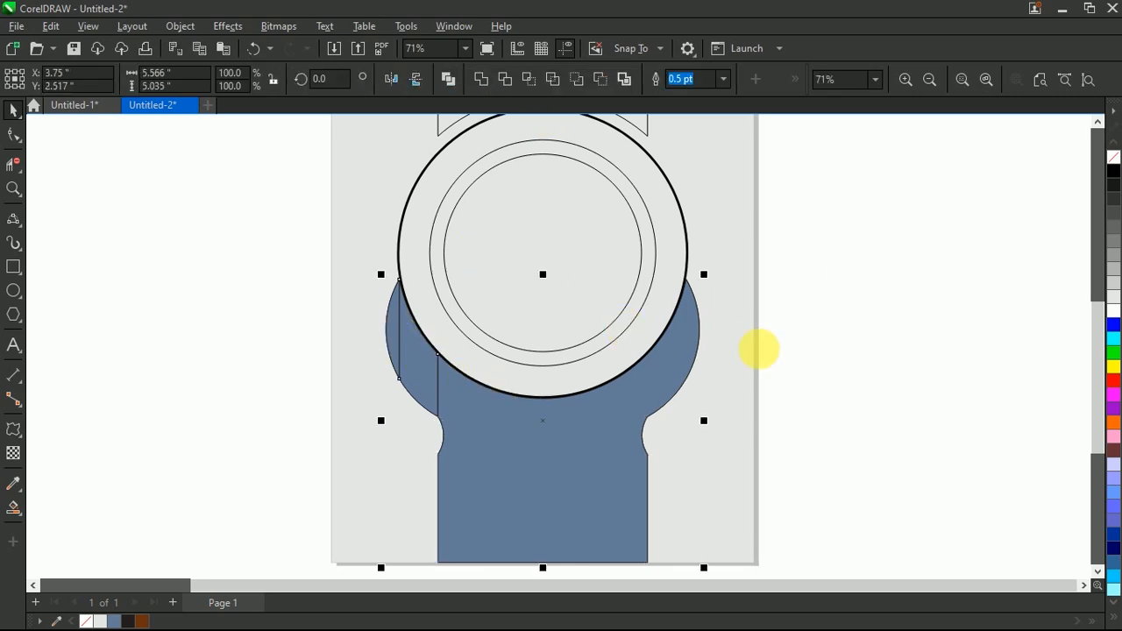
{"action": "key", "text": "ctrl+z"}
{"action": "key", "text": "ctrl+z"}
{"action": "key", "text": "ctrl+z"}
{"action": "left_click", "coordinate": [905, 379]}
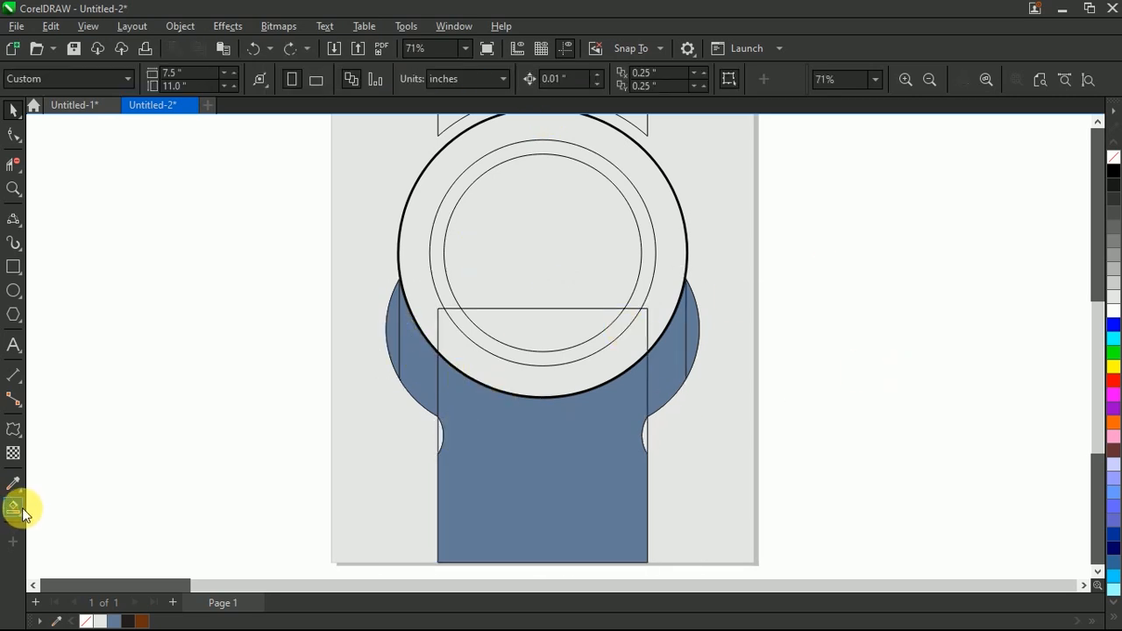
Step: Fill the two small notches at the inner rectangle's side edges with blue using Smart Fill
{"action": "left_click", "coordinate": [13, 507]}
{"action": "scroll", "coordinate": [465, 491], "scroll_direction": "up", "scroll_amount": 2}
{"action": "left_click", "coordinate": [461, 368]}
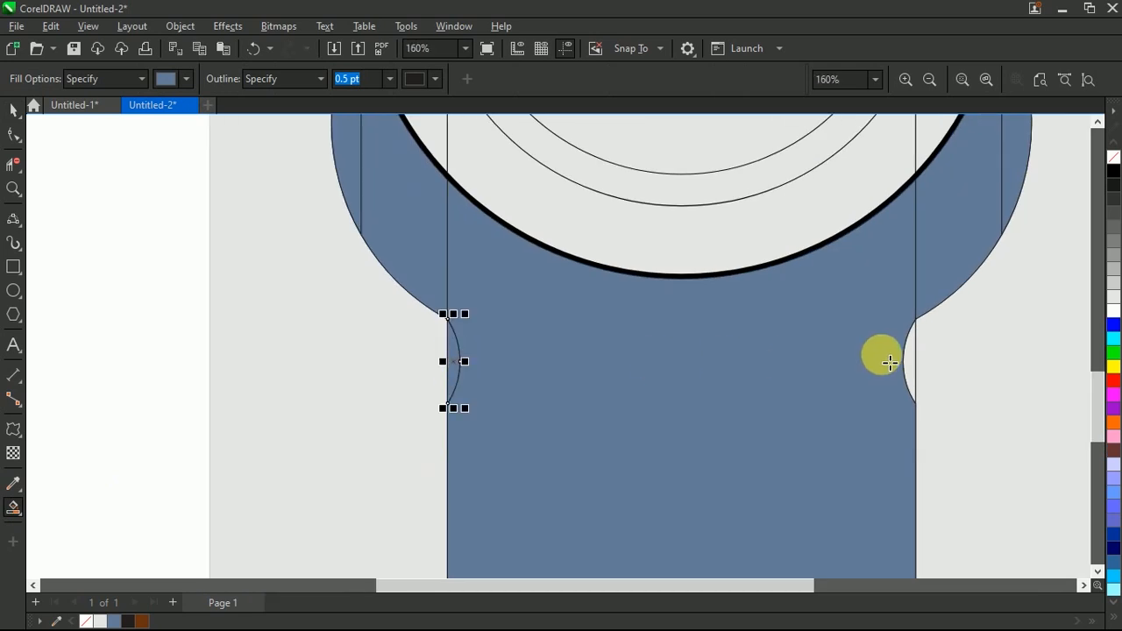
{"action": "left_click", "coordinate": [916, 363]}
{"action": "scroll", "coordinate": [558, 502], "scroll_direction": "down", "scroll_amount": 8}
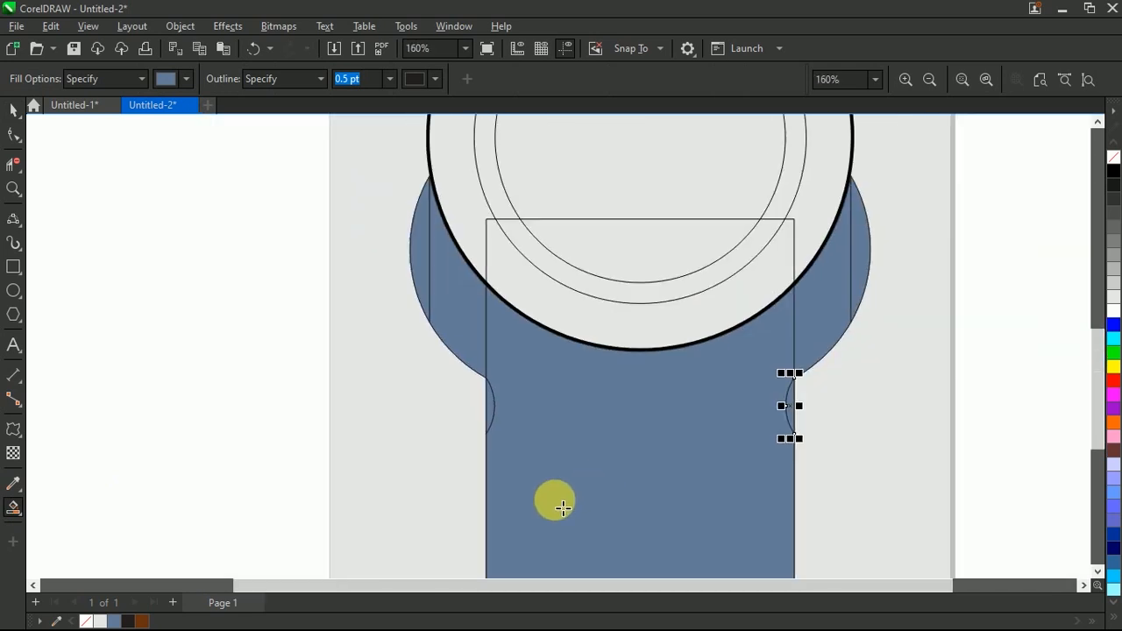
Step: Weld the right bulge pieces to the blue central body
{"action": "scroll", "coordinate": [633, 344], "scroll_direction": "up", "scroll_amount": 2}
{"action": "key", "text": "space"}
{"action": "left_click", "coordinate": [744, 334]}
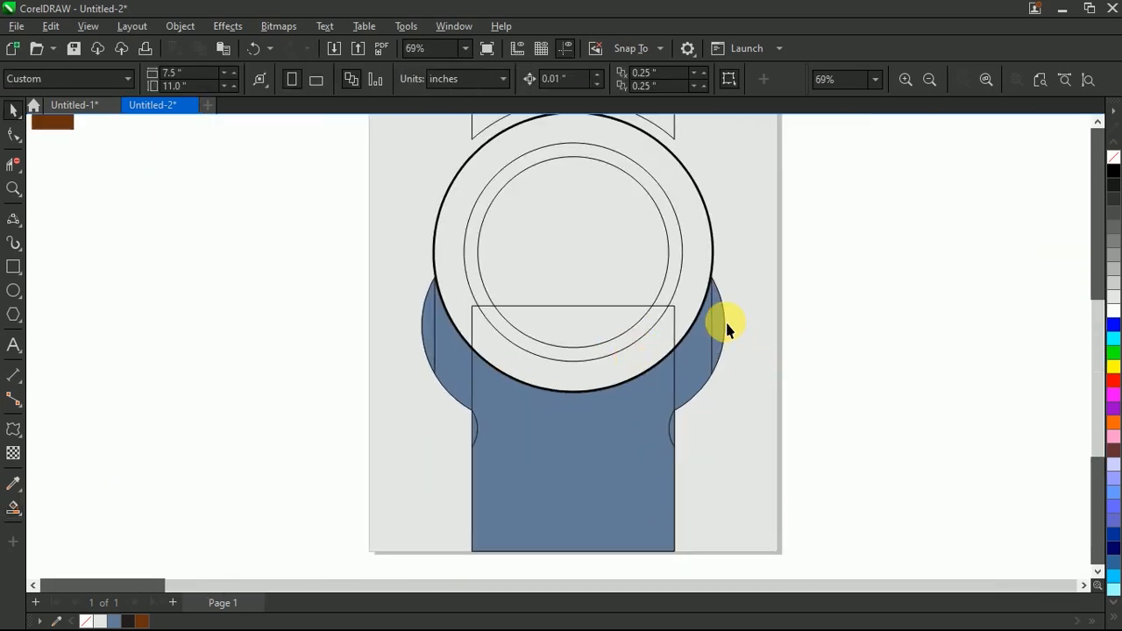
{"action": "left_click", "coordinate": [726, 328]}
{"action": "left_click", "coordinate": [663, 376]}
{"action": "left_click", "coordinate": [496, 86]}
Step: Weld the left bulge pieces to the blue body, forming one continuous shape
{"action": "left_click", "coordinate": [331, 336]}
{"action": "left_click", "coordinate": [494, 377]}
{"action": "left_click", "coordinate": [449, 374], "text": "shift"}
{"action": "left_click", "coordinate": [430, 330], "text": "shift"}
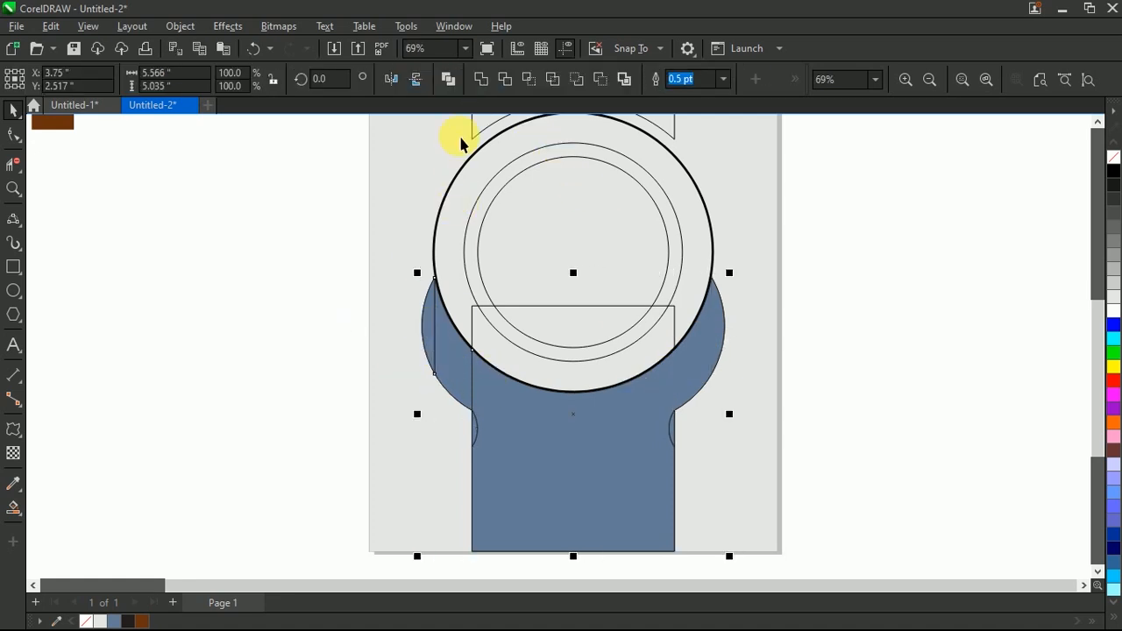
{"action": "left_click", "coordinate": [482, 79]}
{"action": "left_click", "coordinate": [935, 293]}
Step: Fill the welded body with the orange sampled from the orange color swatch
{"action": "scroll", "coordinate": [583, 433], "scroll_direction": "down", "scroll_amount": 2}
{"action": "scroll", "coordinate": [615, 345], "scroll_direction": "up", "scroll_amount": 1}
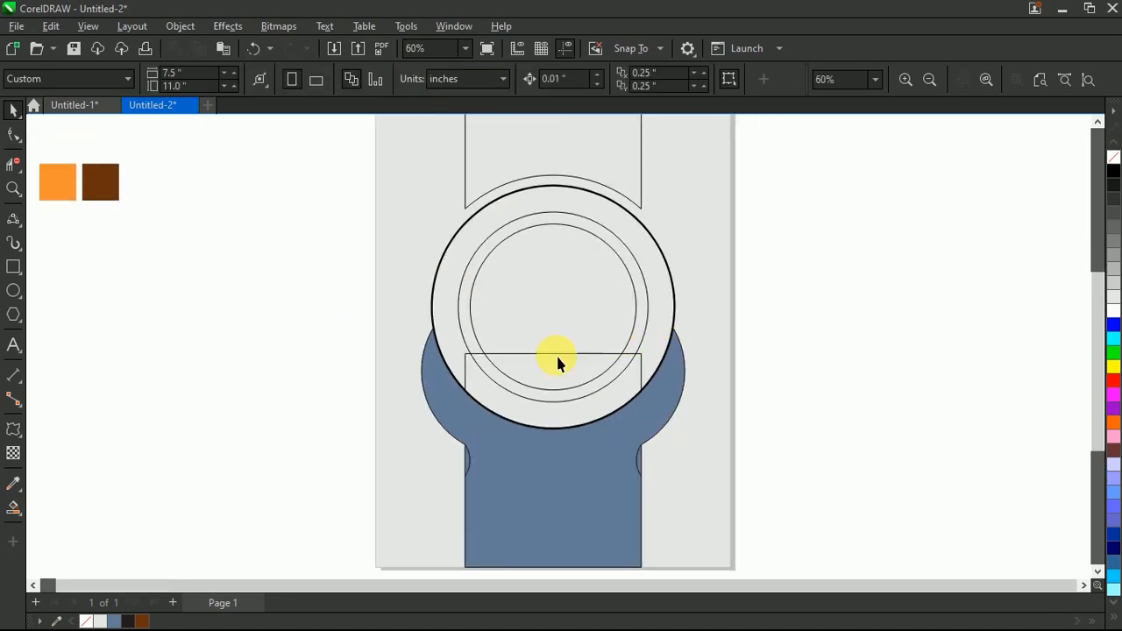
{"action": "scroll", "coordinate": [615, 344], "scroll_direction": "down", "scroll_amount": 1}
{"action": "left_click", "coordinate": [562, 471]}
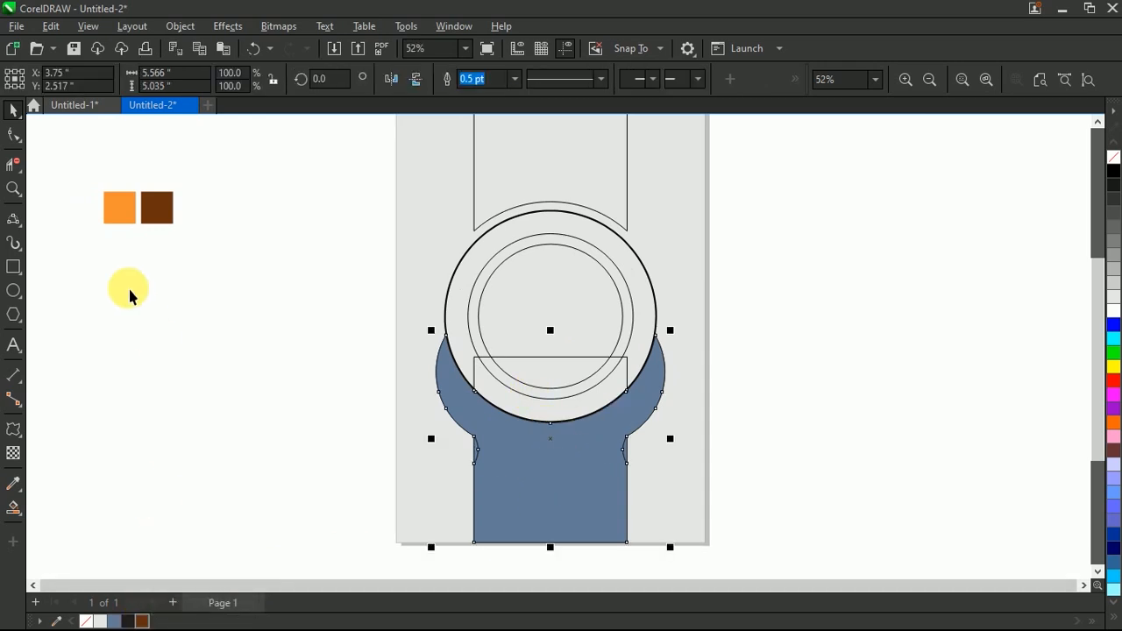
{"action": "left_click", "coordinate": [14, 483]}
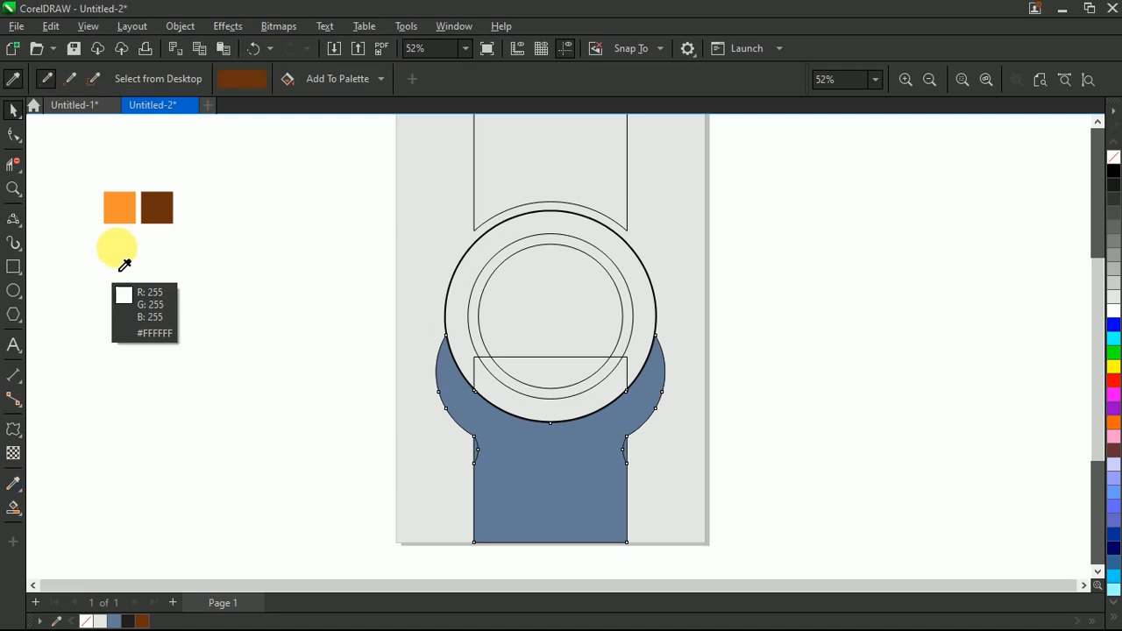
{"action": "left_click", "coordinate": [121, 208]}
{"action": "left_click", "coordinate": [554, 493]}
{"action": "key", "text": "space"}
{"action": "left_click", "coordinate": [187, 512]}
Step: Select both small side notches and fill them with brown
{"action": "scroll", "coordinate": [483, 474], "scroll_direction": "up", "scroll_amount": 4}
{"action": "left_click", "coordinate": [463, 346]}
{"action": "scroll", "coordinate": [463, 345], "scroll_direction": "down", "scroll_amount": 2}
{"action": "left_click", "coordinate": [744, 372], "text": "shift"}
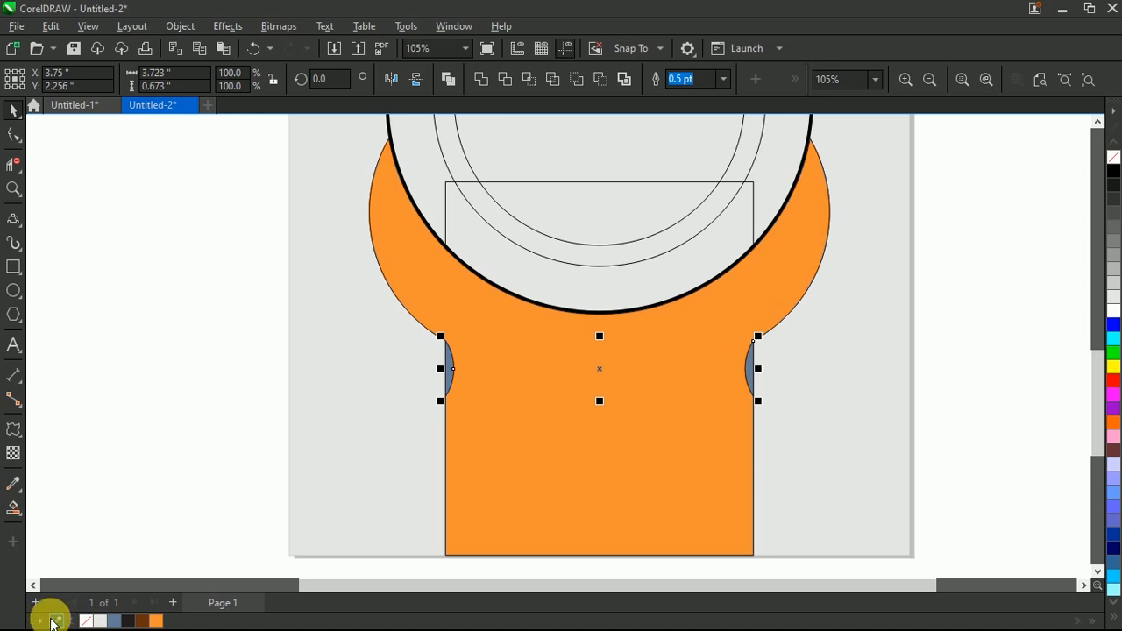
{"action": "left_click", "coordinate": [144, 621]}
{"action": "left_click", "coordinate": [205, 468]}
Step: Draw a 3-point curve along the large circle's lower edge between the orange body's tips and enlarge it proportionally to 5.386 in wide
{"action": "scroll", "coordinate": [514, 481], "scroll_direction": "down", "scroll_amount": 2}
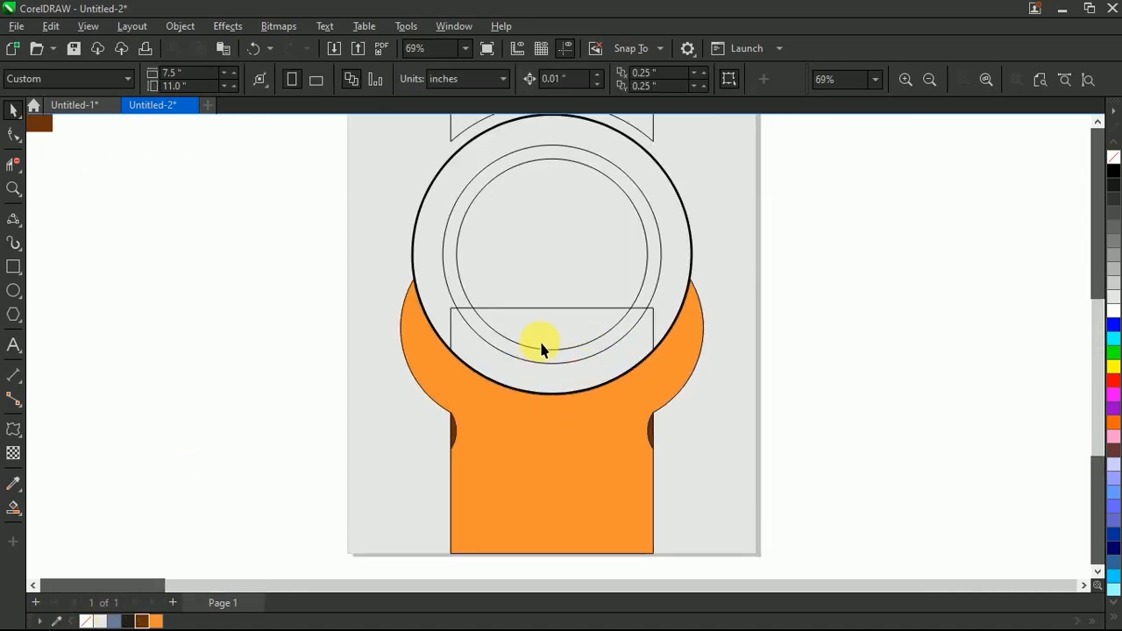
{"action": "scroll", "coordinate": [542, 375], "scroll_direction": "up", "scroll_amount": 1}
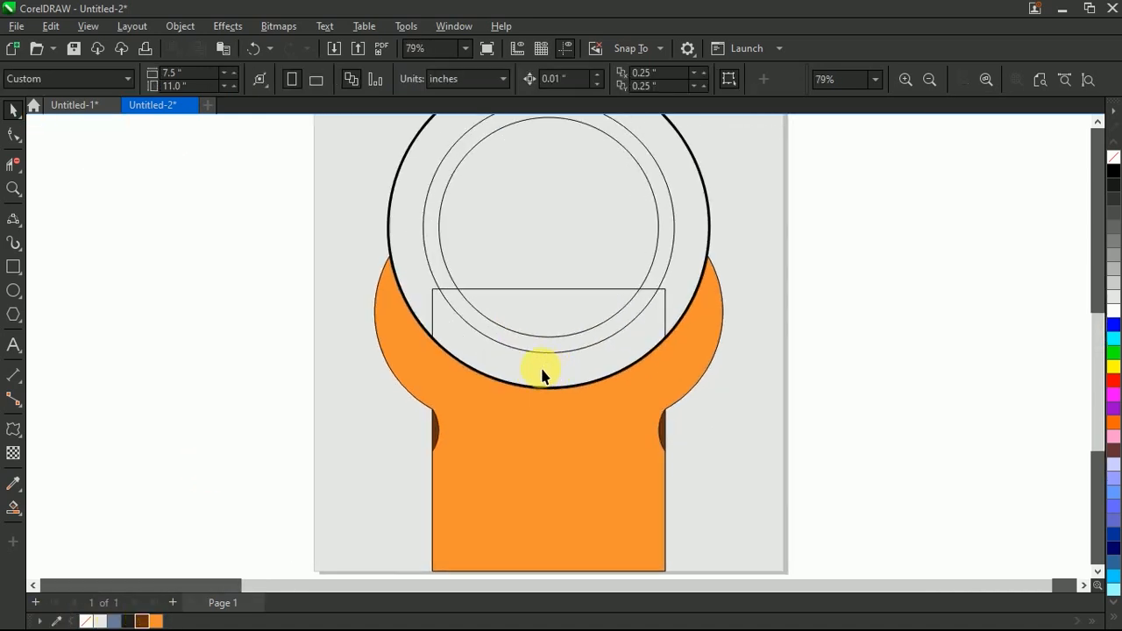
{"action": "left_click", "coordinate": [14, 221]}
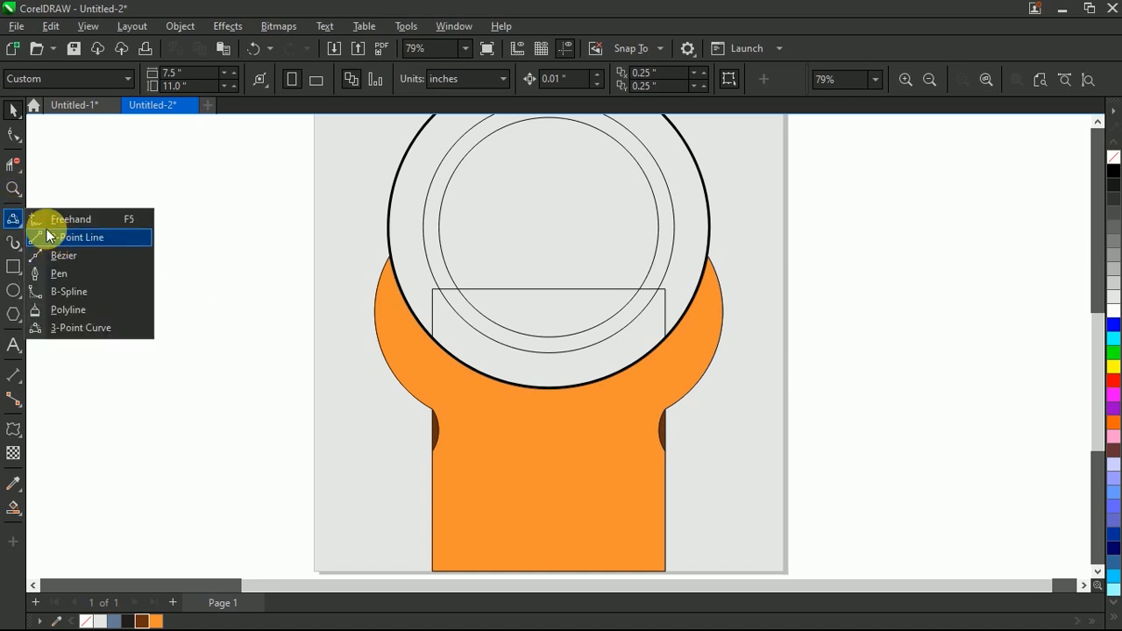
{"action": "left_click", "coordinate": [52, 328]}
{"action": "left_click_drag", "start_coordinate": [389, 256], "coordinate": [708, 257]}
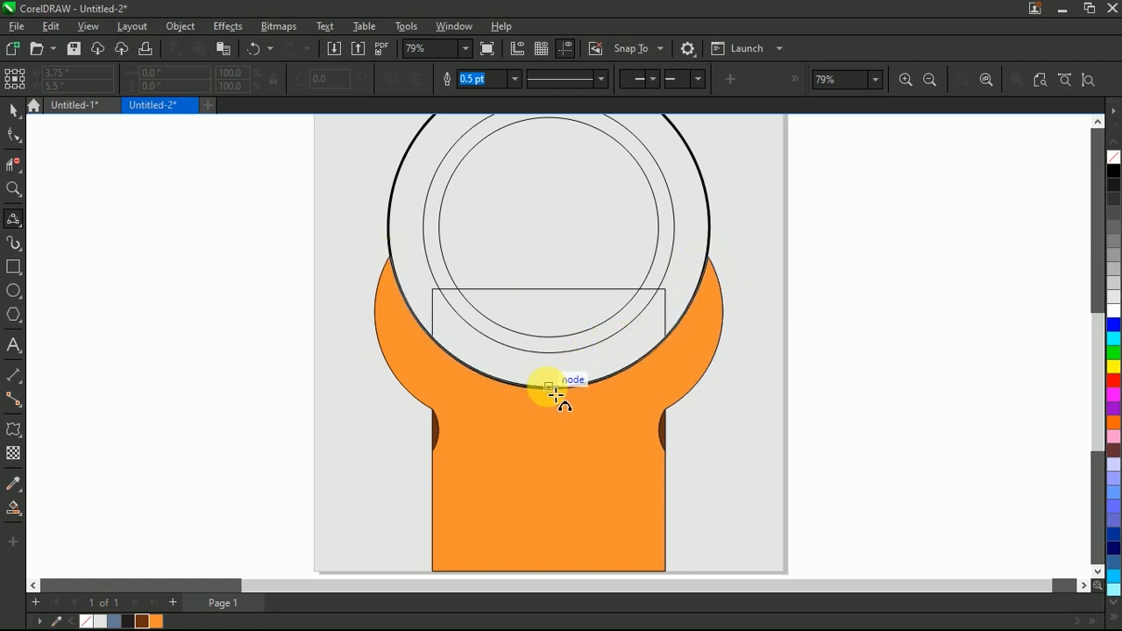
{"action": "left_click", "coordinate": [556, 395]}
{"action": "left_click_drag", "start_coordinate": [714, 390], "coordinate": [741, 409]}
{"action": "key", "text": "space"}
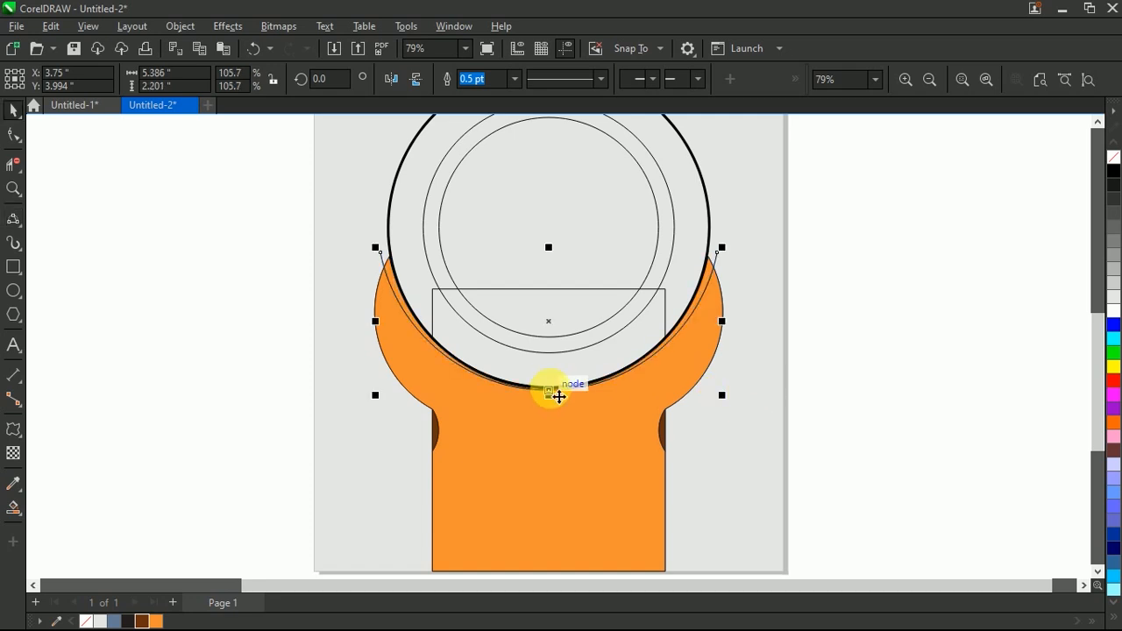
Step: Move the curve slightly below the large circle and add a lower copy widened to 5.75 in
{"action": "mouse_move", "coordinate": [551, 392]}
{"action": "left_mouse_down"}
{"action": "mouse_move", "coordinate": [544, 418]}
{"action": "mouse_move", "coordinate": [544, 409]}
{"action": "left_mouse_up"}
{"action": "left_click_drag", "start_coordinate": [721, 345], "coordinate": [740, 351]}
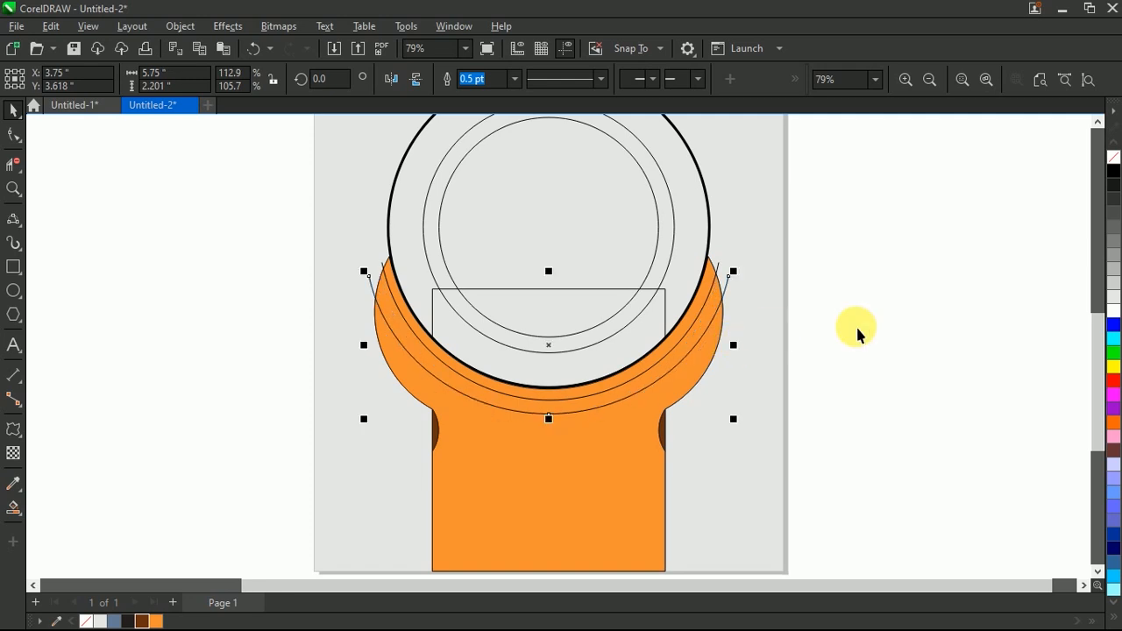
{"action": "left_click", "coordinate": [856, 326]}
Step: Create a band between the two curves inside the orange body with Smart Fill and color it brown
{"action": "scroll", "coordinate": [475, 314], "scroll_direction": "down", "scroll_amount": 2}
{"action": "scroll", "coordinate": [393, 283], "scroll_direction": "up", "scroll_amount": 3}
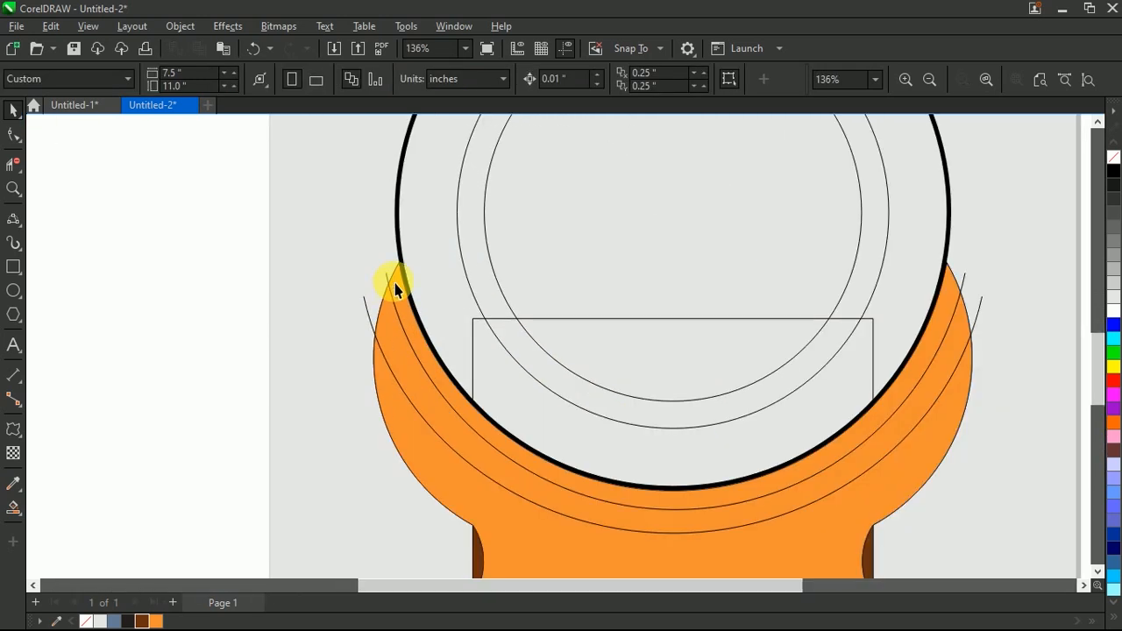
{"action": "scroll", "coordinate": [394, 291], "scroll_direction": "up", "scroll_amount": 1}
{"action": "scroll", "coordinate": [407, 286], "scroll_direction": "down", "scroll_amount": 3}
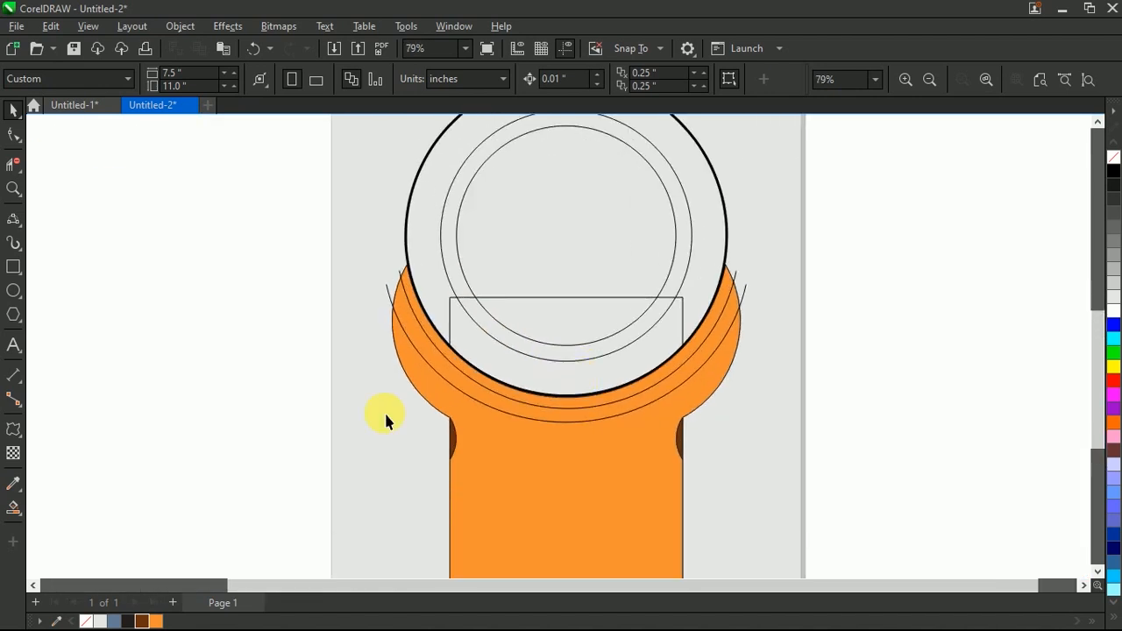
{"action": "left_click", "coordinate": [13, 506]}
{"action": "left_click", "coordinate": [412, 339]}
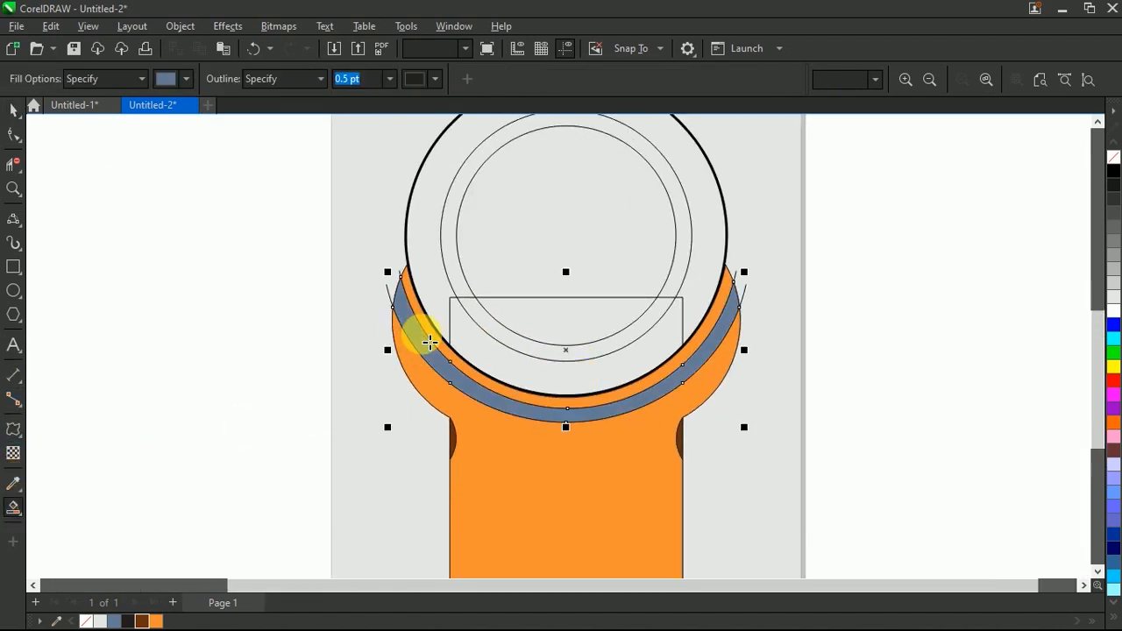
{"action": "key", "text": "space"}
{"action": "left_click", "coordinate": [237, 338]}
{"action": "left_click", "coordinate": [413, 338]}
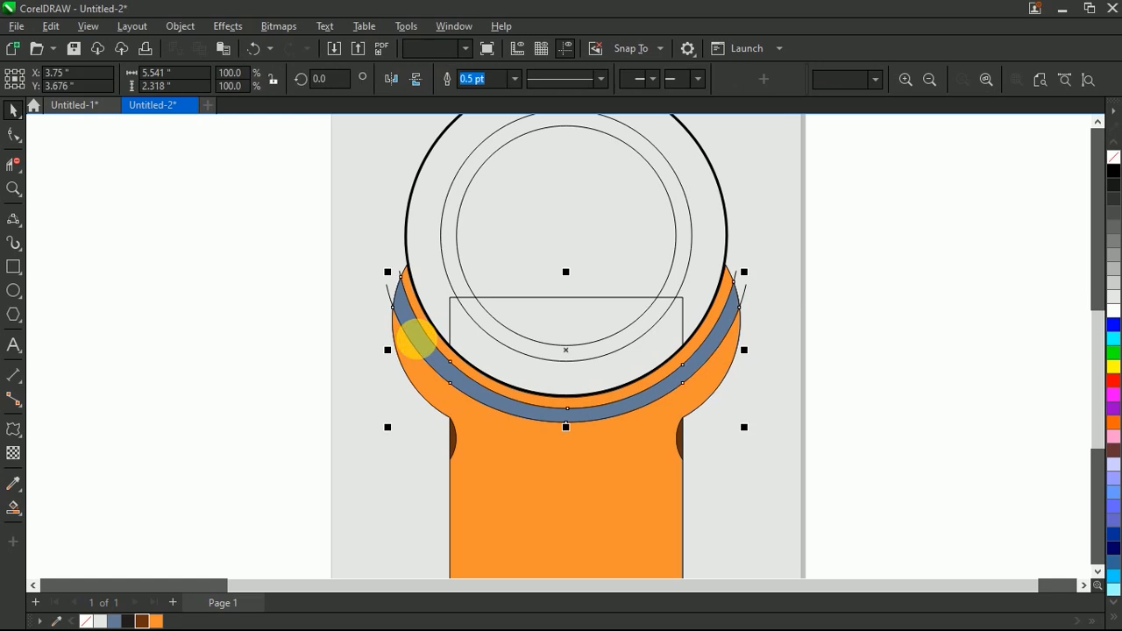
{"action": "left_click", "coordinate": [142, 621]}
{"action": "left_click", "coordinate": [263, 439]}
Step: Reshape the orange body's left tip so that it ends at the brown band's upper edge beside the large circle
{"action": "scroll", "coordinate": [452, 289], "scroll_direction": "up", "scroll_amount": 4}
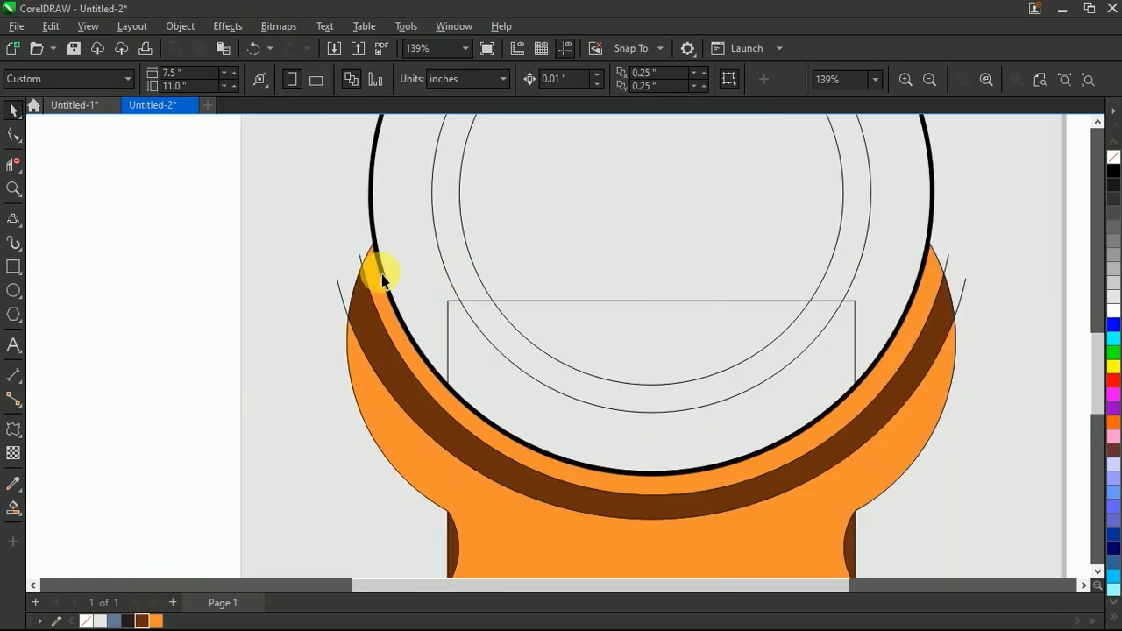
{"action": "left_click", "coordinate": [382, 268]}
{"action": "scroll", "coordinate": [383, 266], "scroll_direction": "up", "scroll_amount": 4}
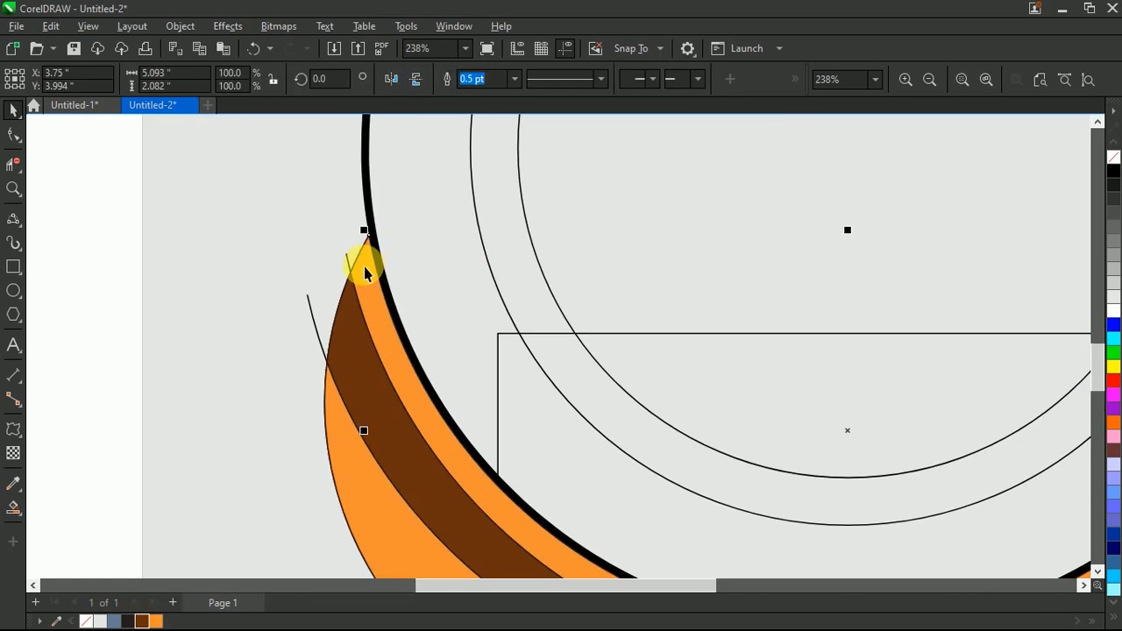
{"action": "left_click", "coordinate": [13, 134]}
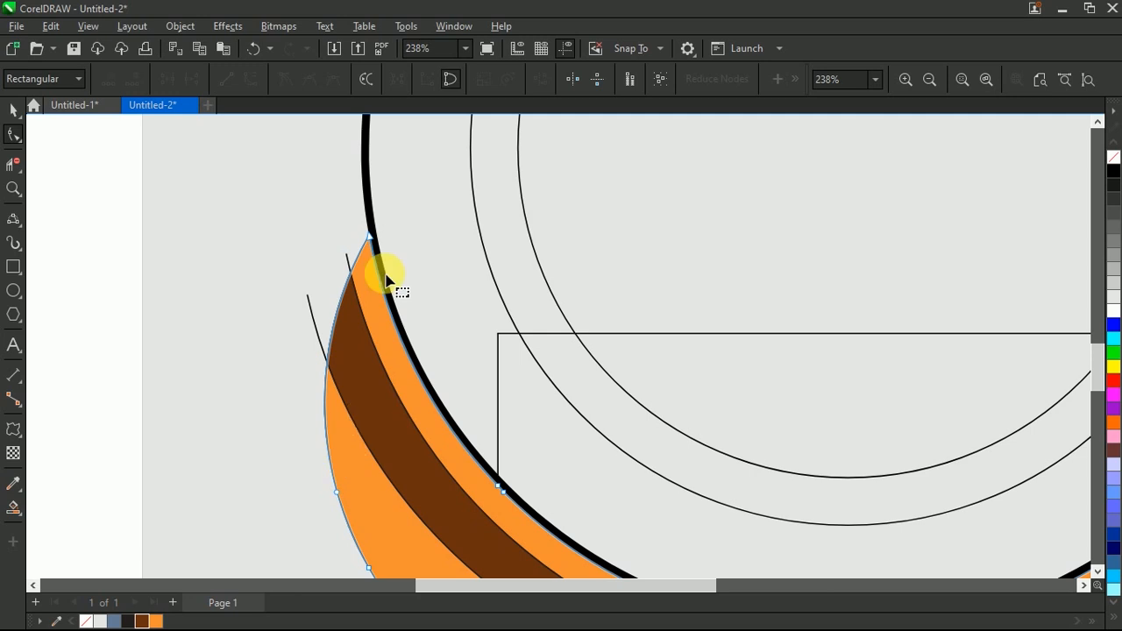
{"action": "scroll", "coordinate": [369, 237], "scroll_direction": "up", "scroll_amount": 2}
{"action": "left_click_drag", "start_coordinate": [364, 247], "coordinate": [343, 296]}
{"action": "scroll", "coordinate": [676, 318], "scroll_direction": "down", "scroll_amount": 5}
Step: Move the orange body's right tip onto the brown band's tip and remove surplus nodes so its upper edge stays behind the band
{"action": "scroll", "coordinate": [718, 260], "scroll_direction": "up", "scroll_amount": 2}
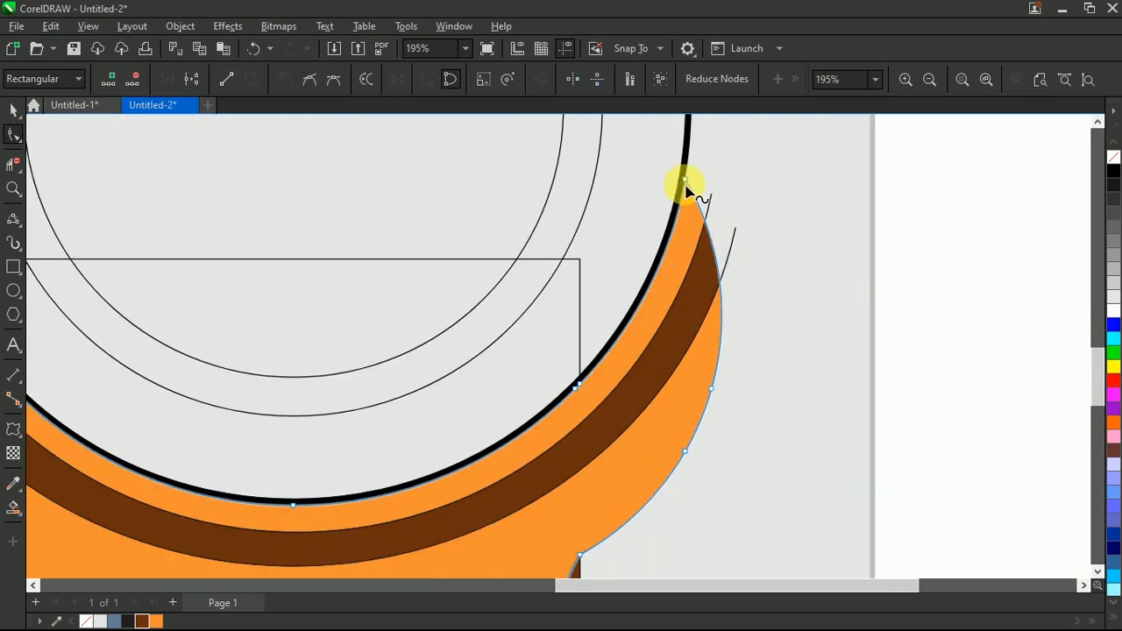
{"action": "left_click_drag", "start_coordinate": [689, 187], "coordinate": [705, 221]}
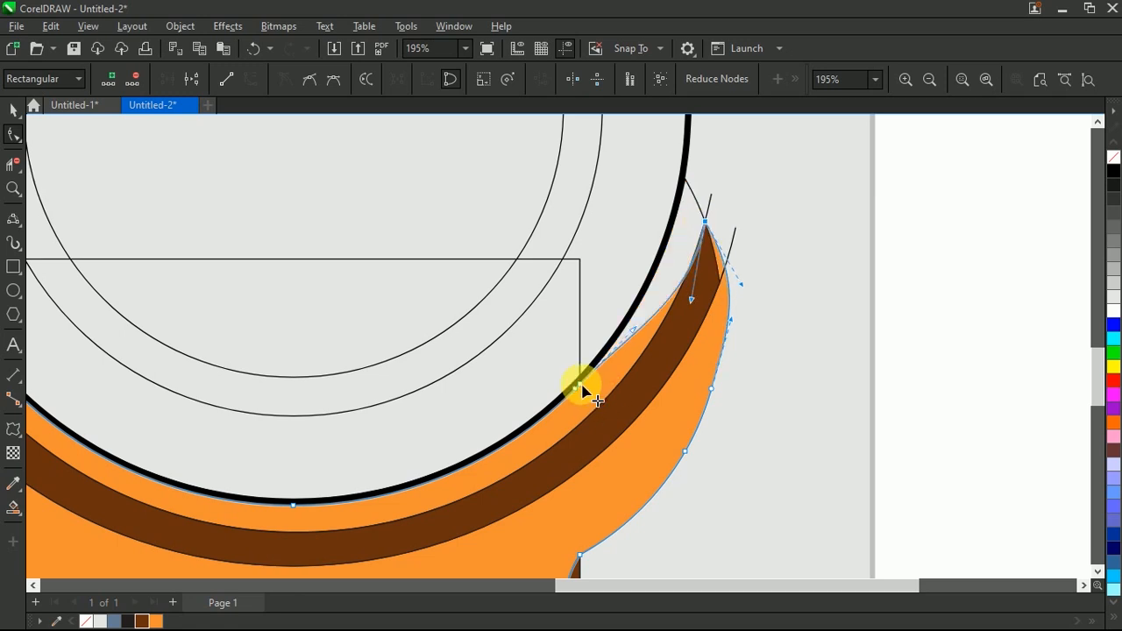
{"action": "double_click", "coordinate": [581, 386]}
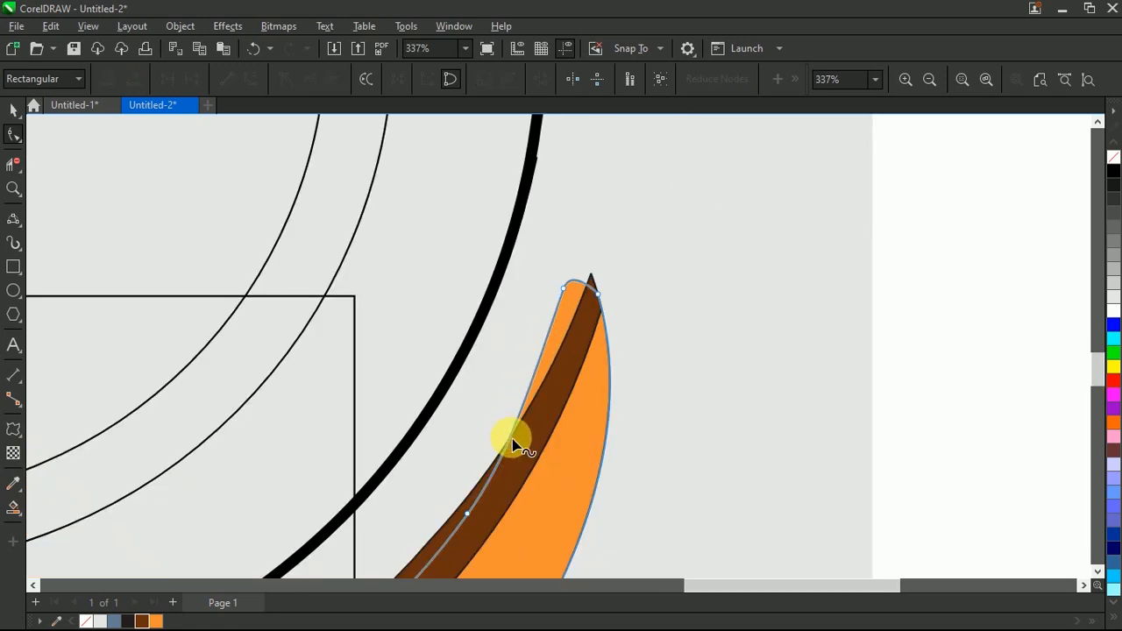
{"action": "left_click_drag", "start_coordinate": [543, 359], "coordinate": [584, 265]}
{"action": "scroll", "coordinate": [586, 267], "scroll_direction": "down", "scroll_amount": 5}
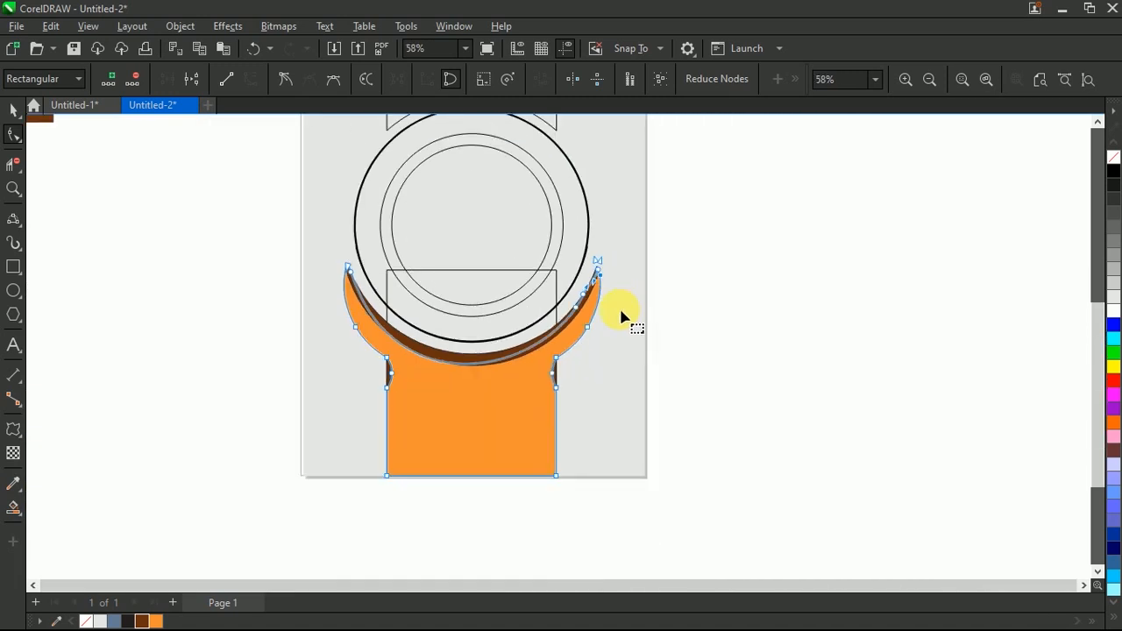
{"action": "scroll", "coordinate": [622, 315], "scroll_direction": "up", "scroll_amount": 2}
{"action": "left_click", "coordinate": [16, 110]}
{"action": "left_click", "coordinate": [588, 381]}
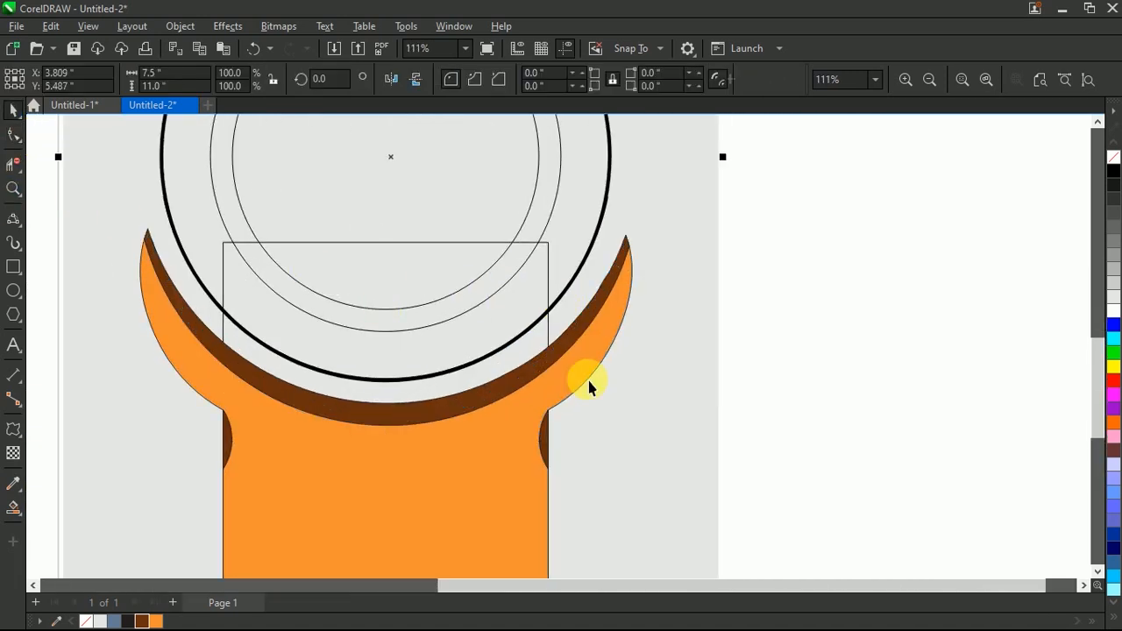
Step: Fill the upper strap shape above the circles with brown
{"action": "scroll", "coordinate": [624, 414], "scroll_direction": "down", "scroll_amount": 3}
{"action": "left_click", "coordinate": [758, 324]}
{"action": "left_click", "coordinate": [988, 81]}
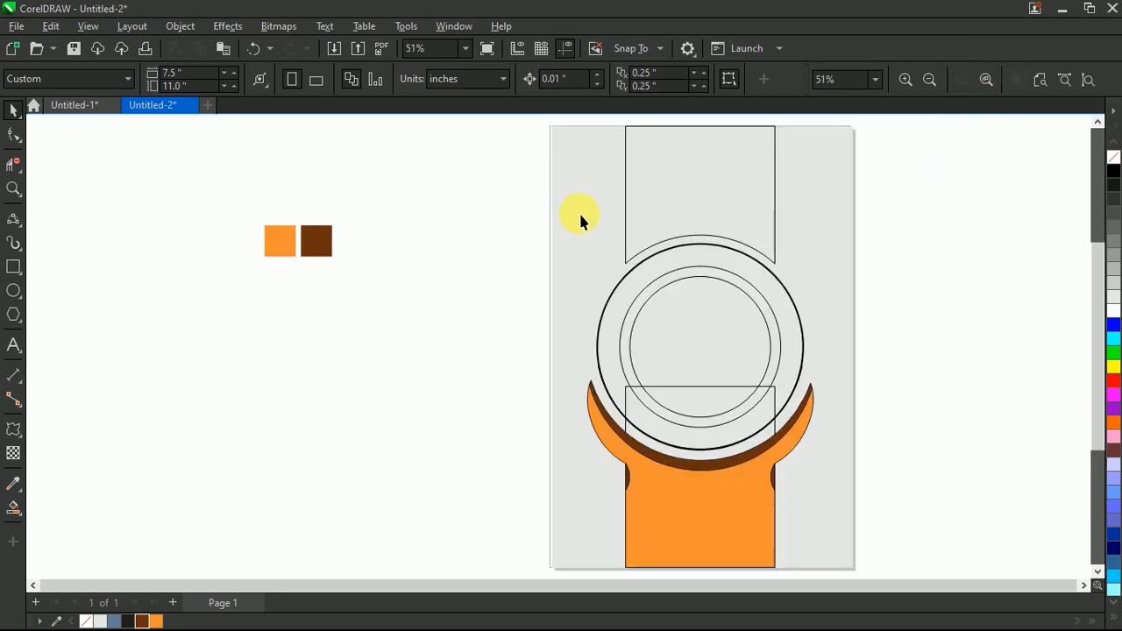
{"action": "left_click", "coordinate": [752, 172]}
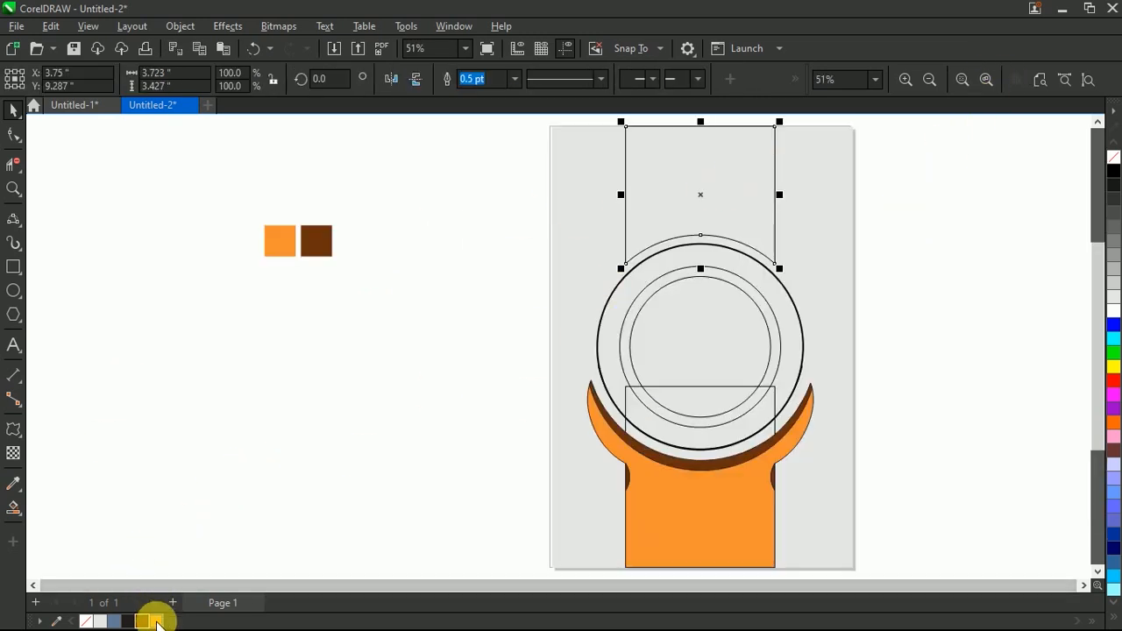
{"action": "left_click", "coordinate": [142, 619]}
{"action": "left_click", "coordinate": [267, 506]}
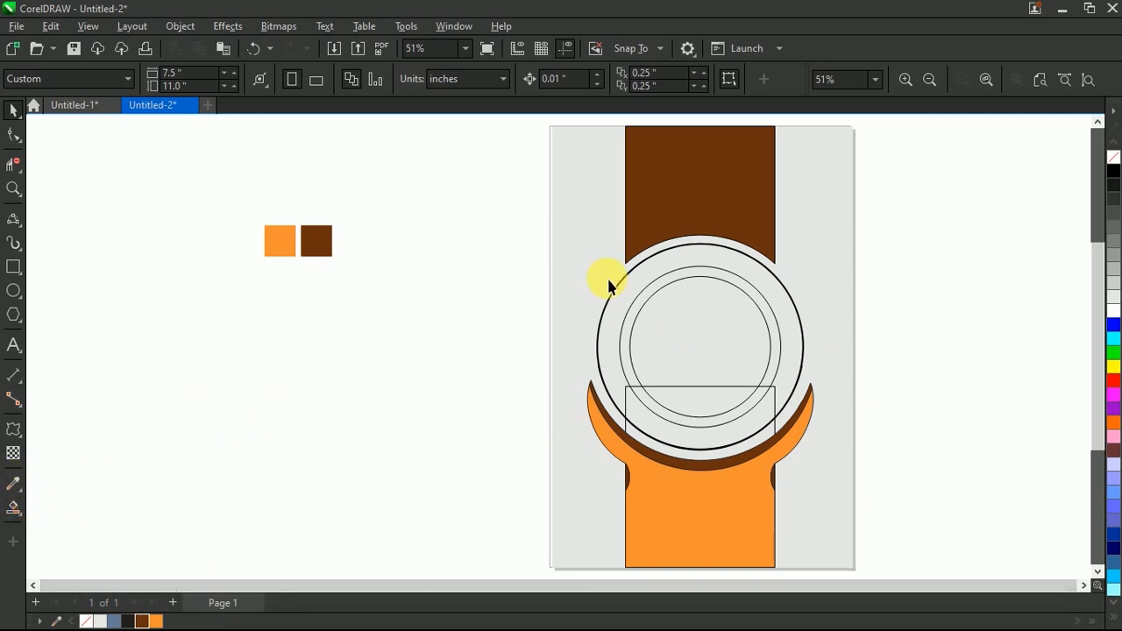
{"action": "left_click", "coordinate": [12, 484]}
{"action": "left_click", "coordinate": [13, 507]}
{"action": "left_click", "coordinate": [668, 272]}
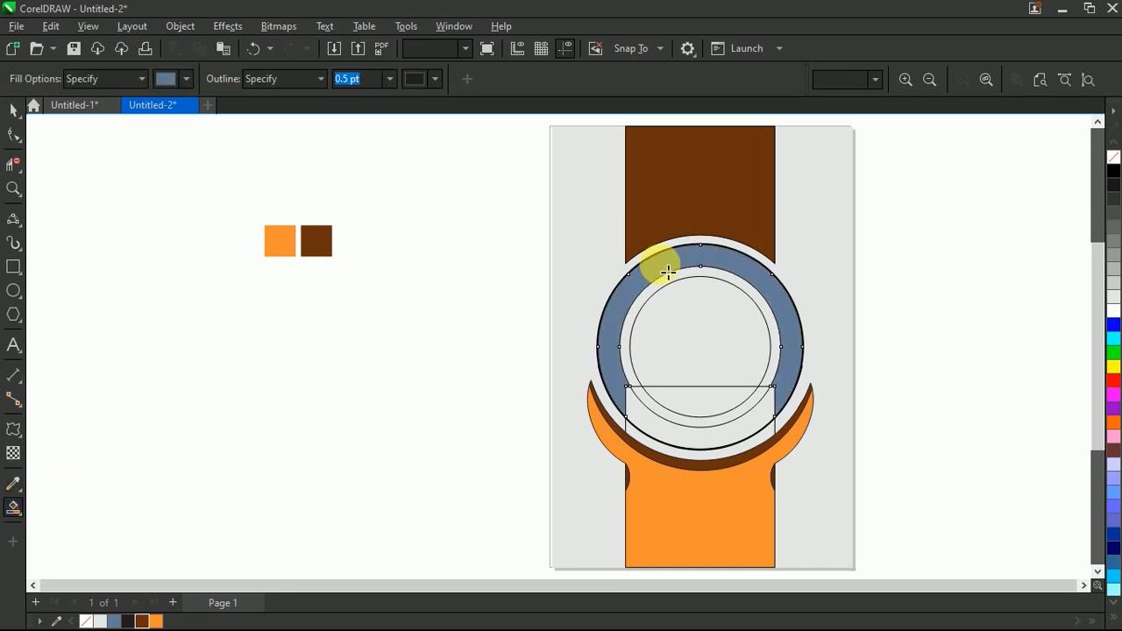
{"action": "left_click", "coordinate": [666, 285]}
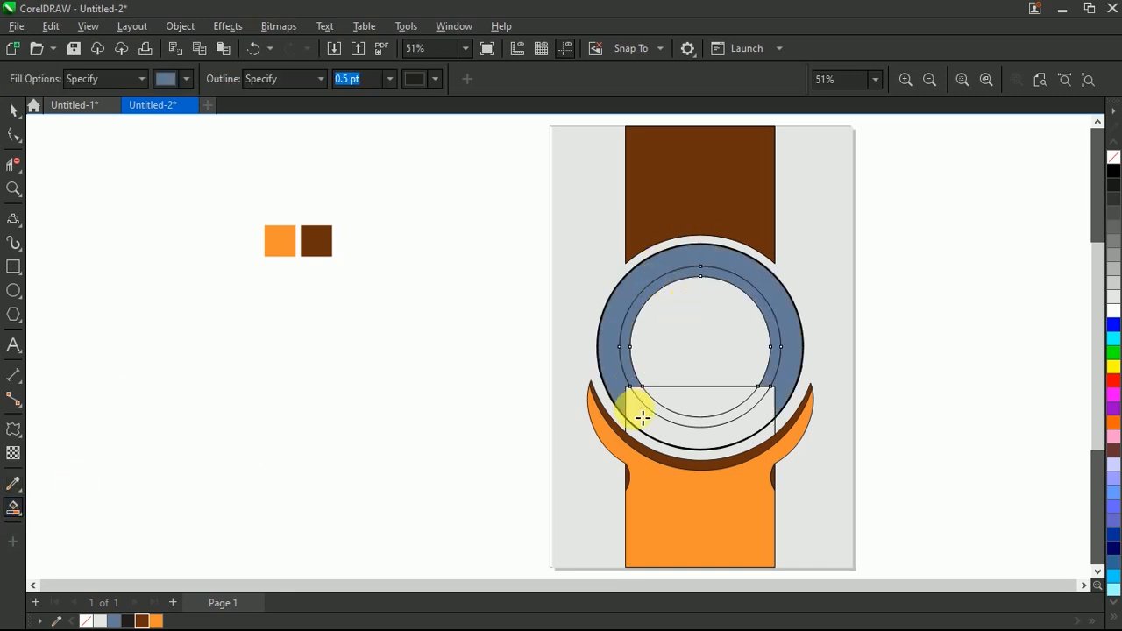
{"action": "key", "text": "ctrl+z"}
{"action": "key", "text": "ctrl+z"}
Step: Delete the leftover rectangle overlapping the lower part of the concentric circles
{"action": "key", "text": "space"}
{"action": "left_click_drag", "start_coordinate": [639, 395], "coordinate": [460, 377]}
{"action": "key", "text": "ctrl+z"}
{"action": "left_click_drag", "start_coordinate": [625, 406], "coordinate": [423, 385]}
{"action": "key", "text": "Delete"}
{"action": "left_click_drag", "start_coordinate": [625, 407], "coordinate": [456, 384]}
{"action": "key", "text": "Delete"}
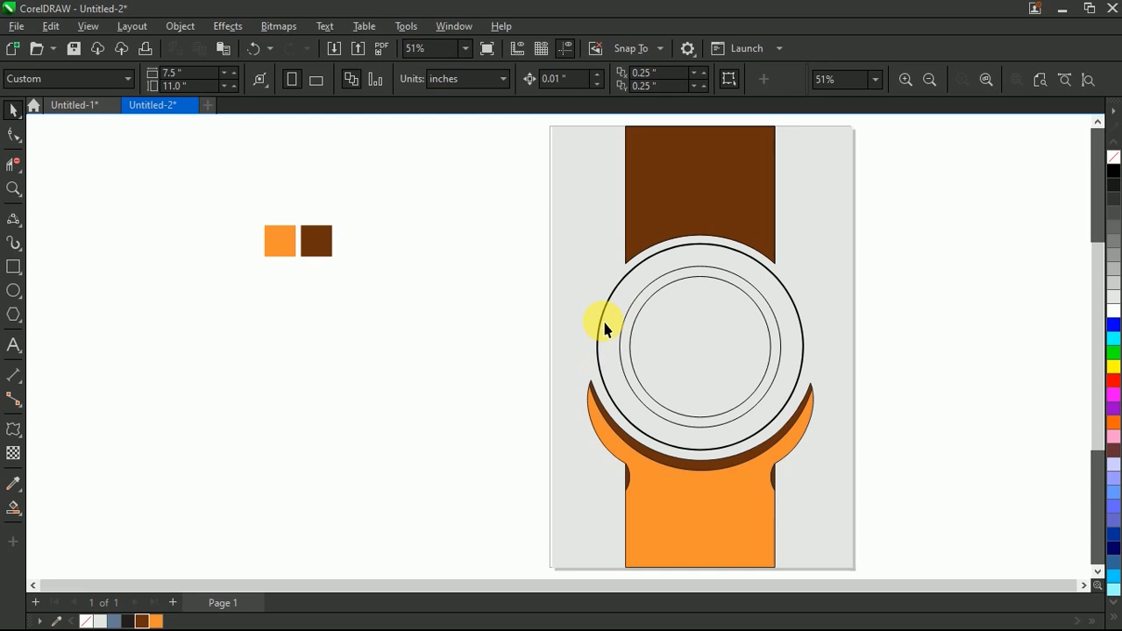
Step: Create separate filled shapes for the outer ring, narrow ring and inner disc of the concentric circles with Smart Fill
{"action": "left_click", "coordinate": [14, 508]}
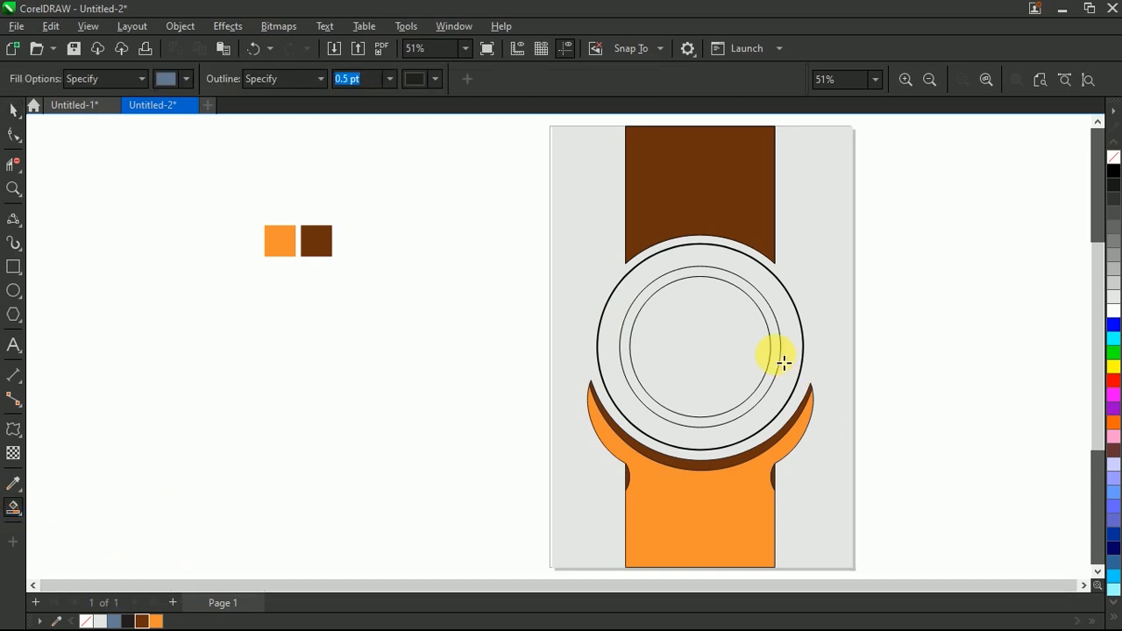
{"action": "left_click", "coordinate": [677, 266]}
{"action": "left_click", "coordinate": [684, 309]}
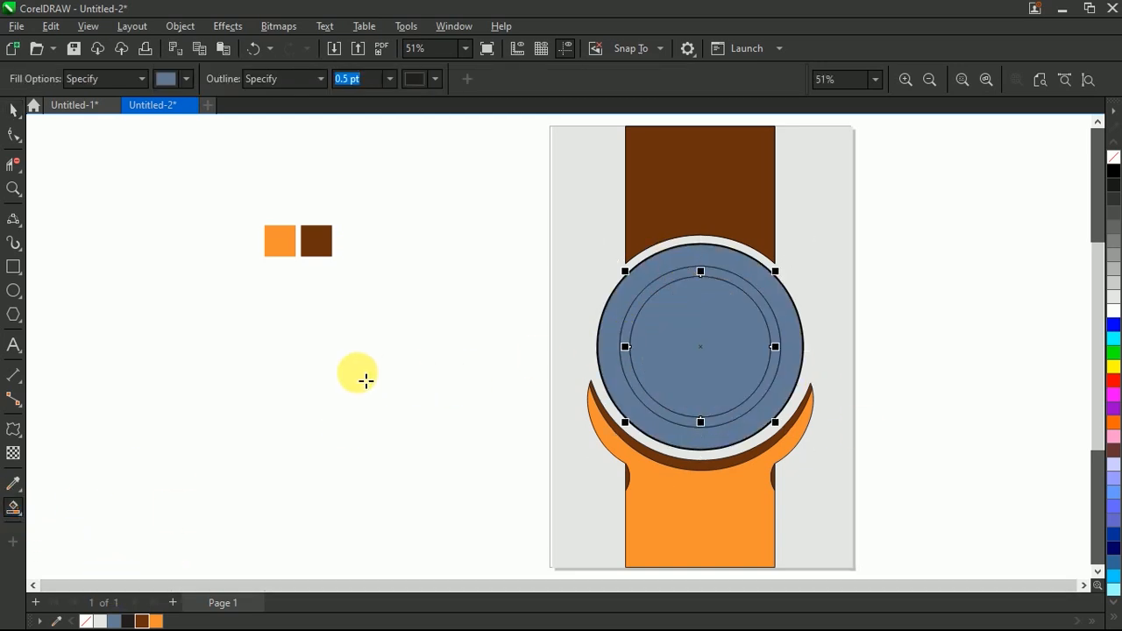
{"action": "key", "text": "space"}
Step: Fill the wide outer ring with orange
{"action": "scroll", "coordinate": [358, 375], "scroll_direction": "down", "scroll_amount": 2}
{"action": "scroll", "coordinate": [545, 376], "scroll_direction": "up", "scroll_amount": 2}
{"action": "left_click", "coordinate": [870, 258]}
{"action": "left_click", "coordinate": [628, 307]}
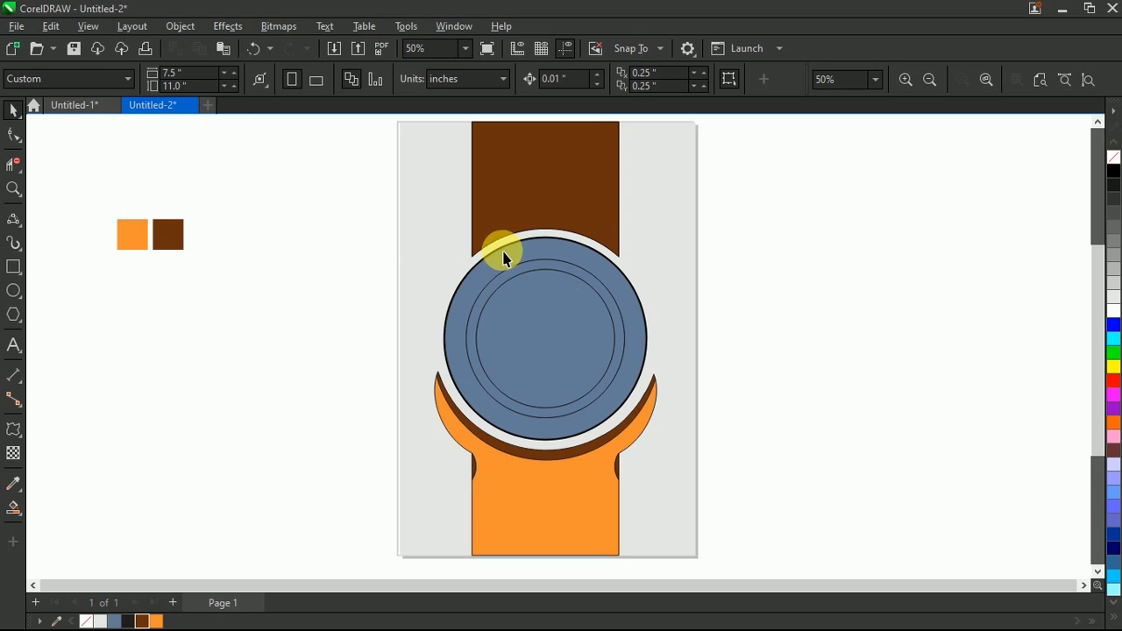
{"action": "left_click", "coordinate": [156, 620]}
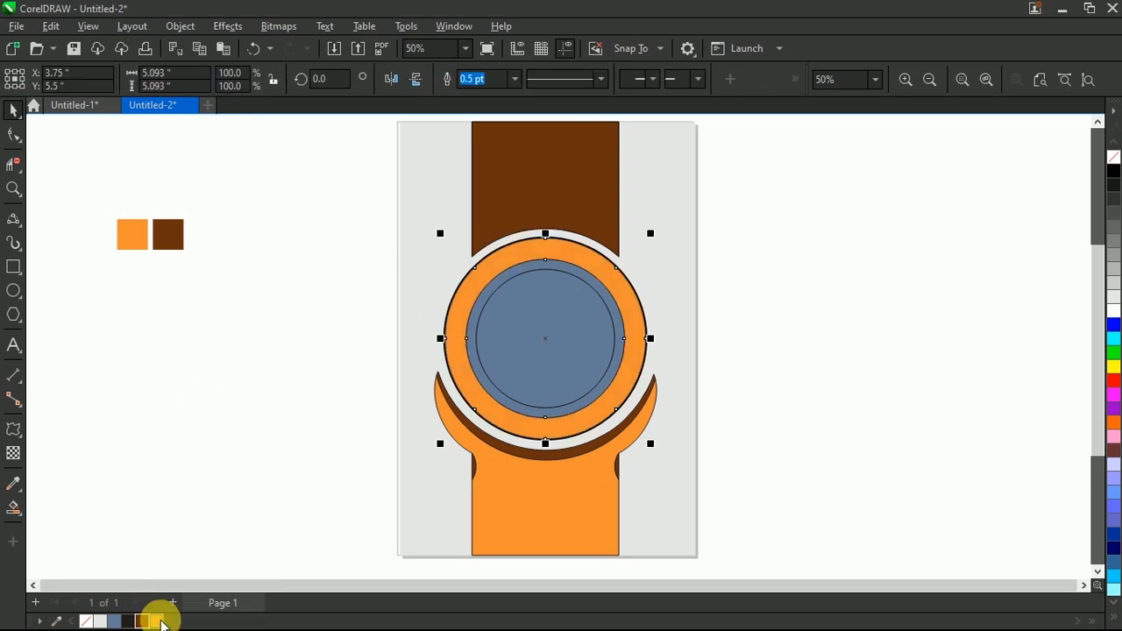
{"action": "left_click", "coordinate": [488, 295]}
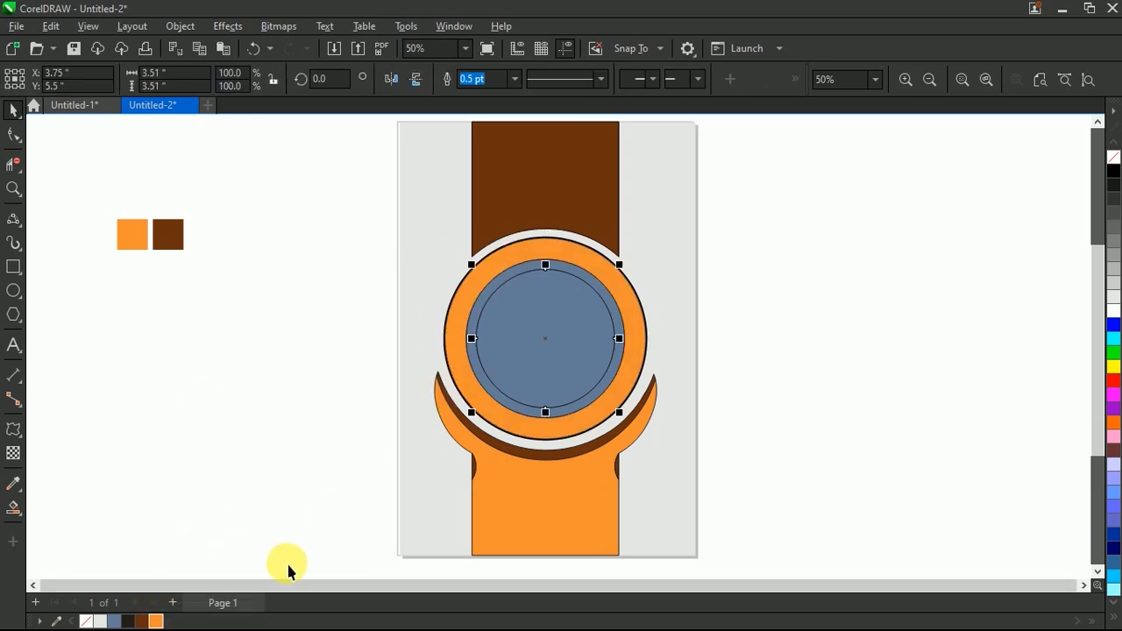
{"action": "left_click", "coordinate": [141, 621]}
{"action": "left_click", "coordinate": [221, 506]}
{"action": "key", "text": "ctrl+z"}
Step: Fill the narrow ring between the orange ring and the inner disc with brown
{"action": "left_click", "coordinate": [306, 350]}
{"action": "scroll", "coordinate": [521, 271], "scroll_direction": "up", "scroll_amount": 5}
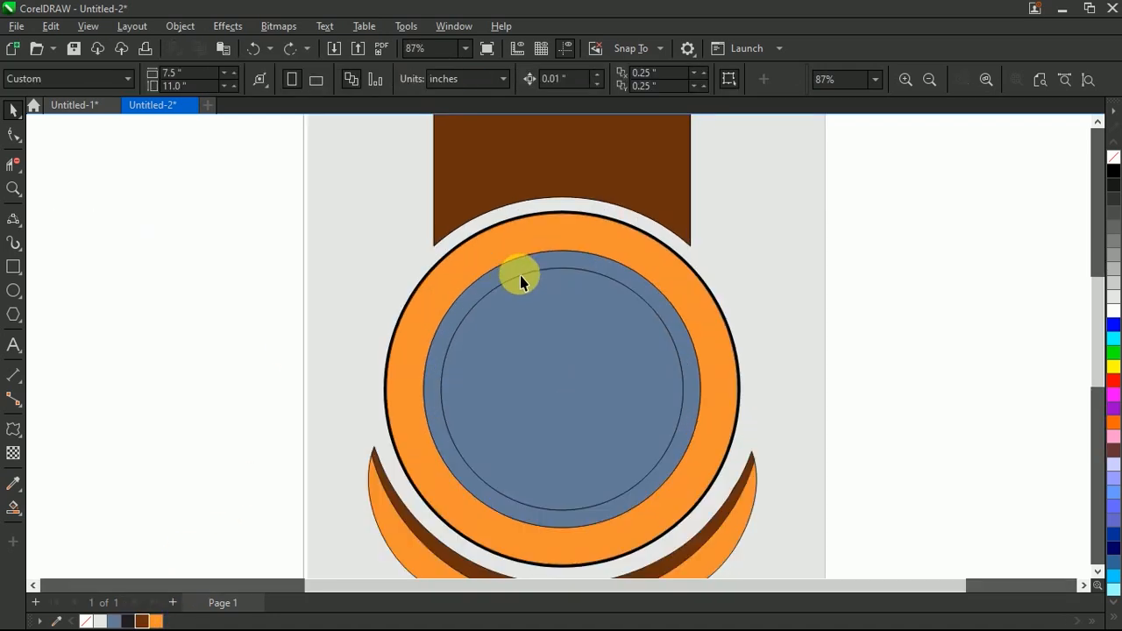
{"action": "left_click", "coordinate": [428, 422]}
{"action": "left_click", "coordinate": [141, 621]}
{"action": "left_click", "coordinate": [164, 479]}
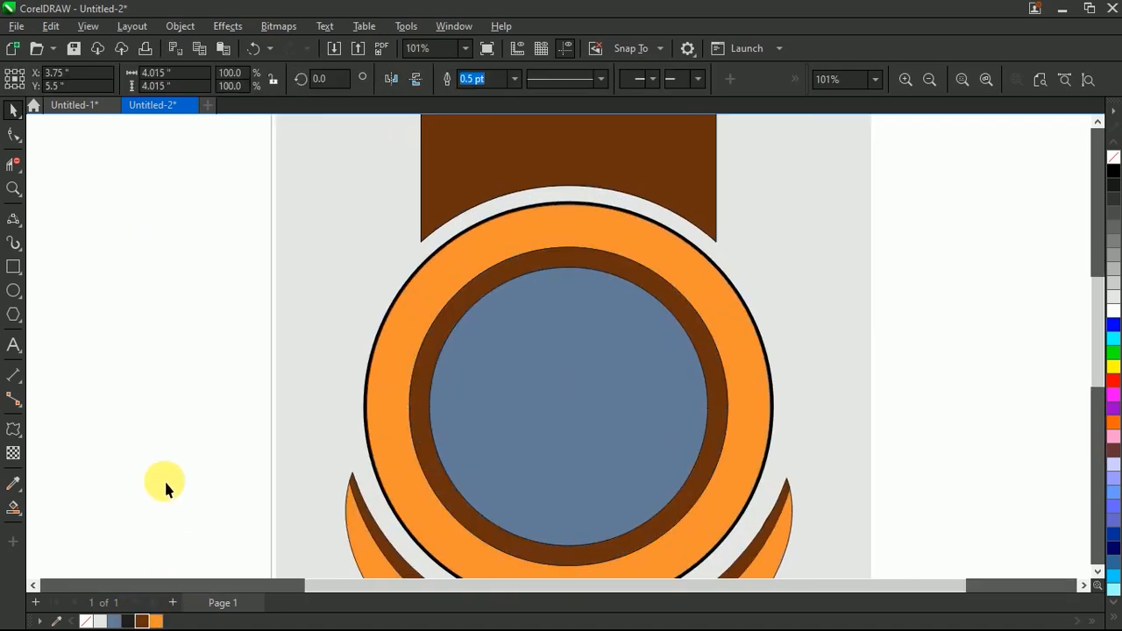
Step: Fill the inner disc with light gray
{"action": "left_click", "coordinate": [436, 399]}
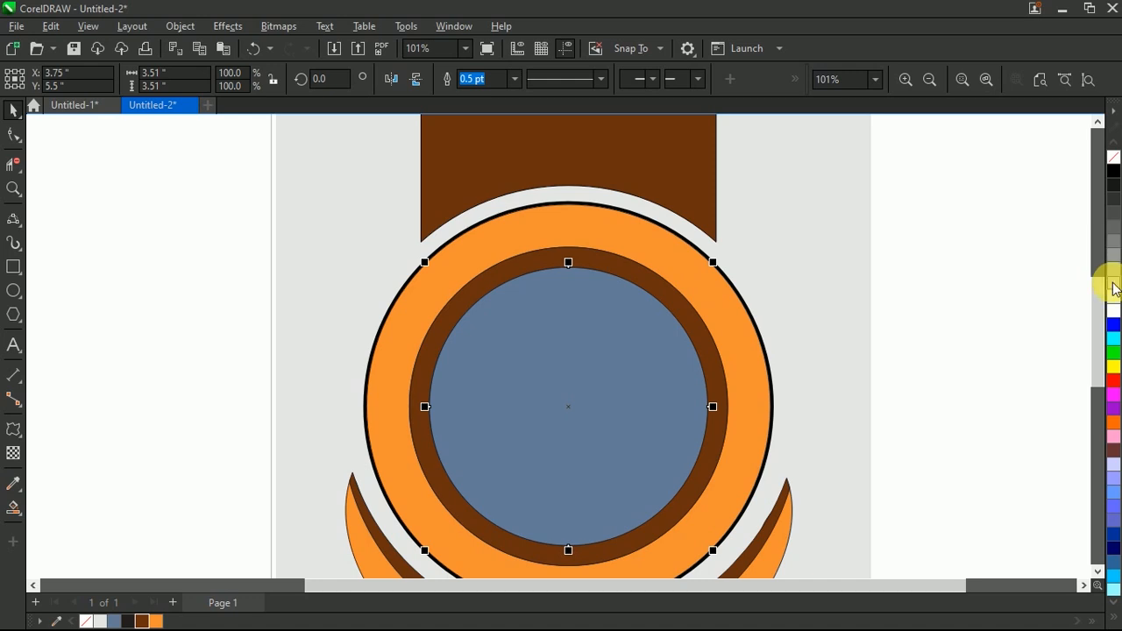
{"action": "left_click", "coordinate": [1113, 285]}
{"action": "left_click", "coordinate": [1034, 309]}
Step: Apply a horizontal linear gradient across the outer ring from orange to dark red #4D0000
{"action": "scroll", "coordinate": [555, 321], "scroll_direction": "down", "scroll_amount": 4}
{"action": "scroll", "coordinate": [554, 295], "scroll_direction": "up", "scroll_amount": 3}
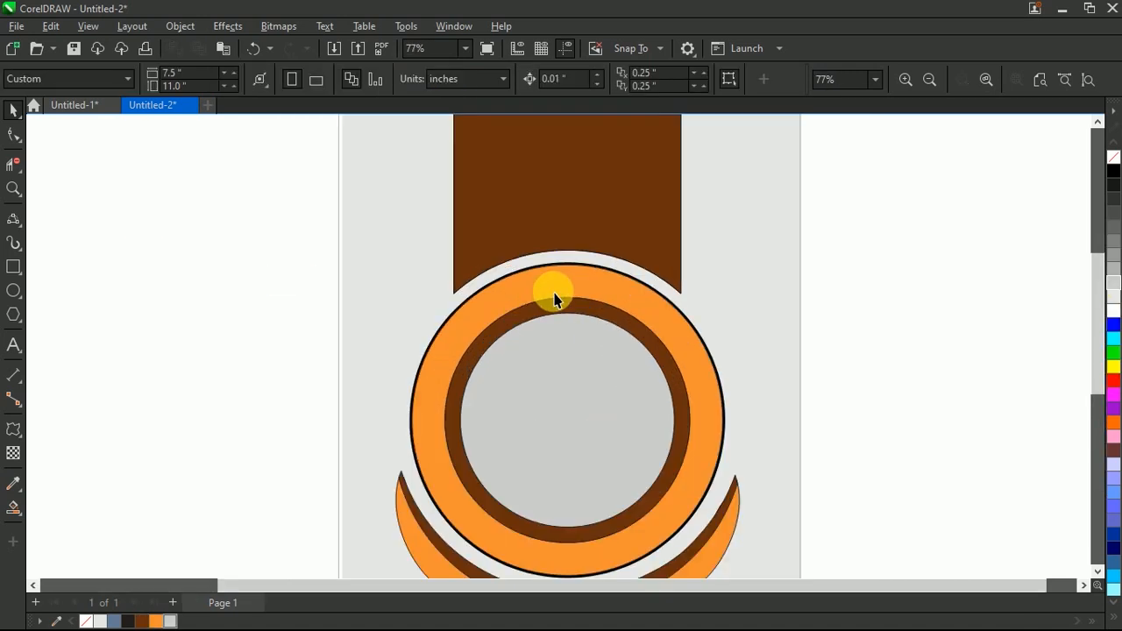
{"action": "left_click", "coordinate": [554, 294]}
{"action": "key", "text": "g"}
{"action": "scroll", "coordinate": [543, 283], "scroll_direction": "down", "scroll_amount": 1}
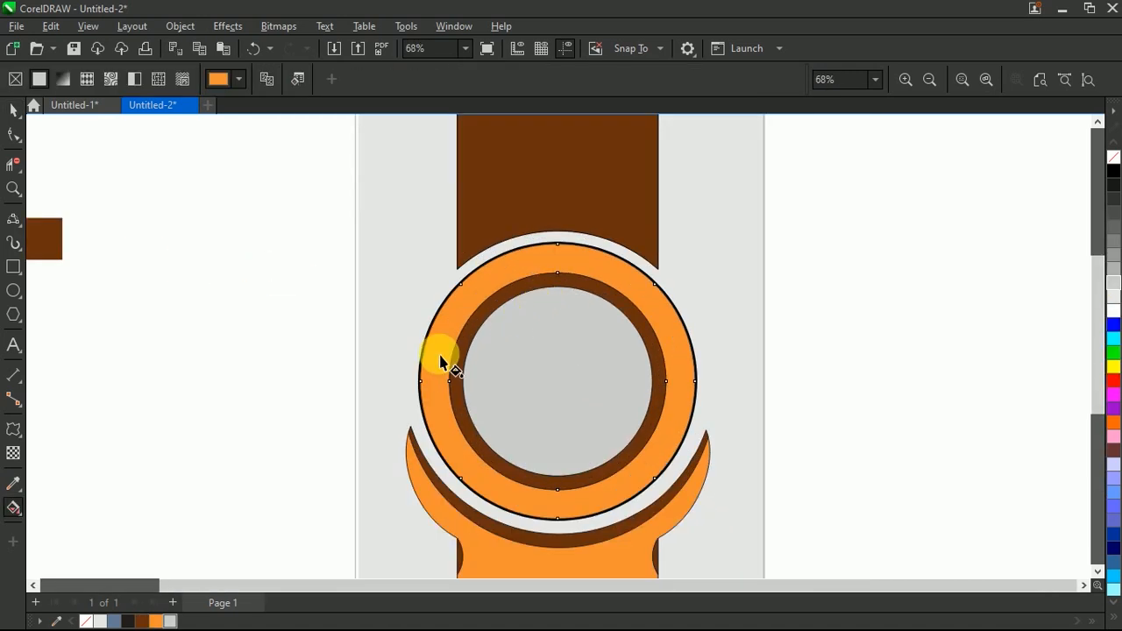
{"action": "left_click_drag", "start_coordinate": [421, 382], "coordinate": [697, 382]}
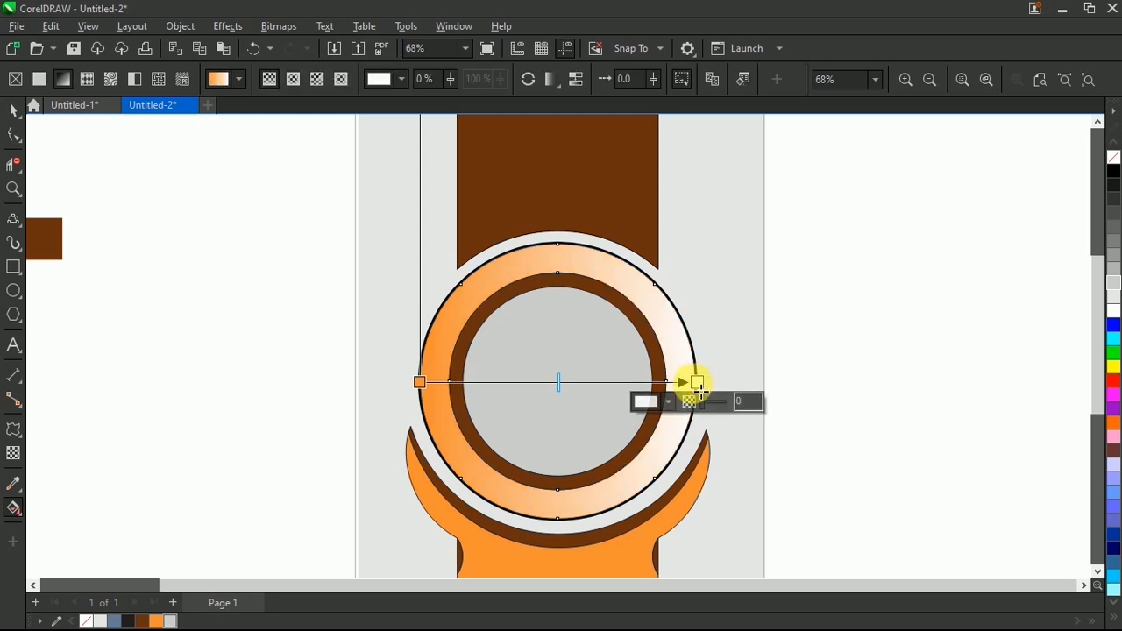
{"action": "left_click", "coordinate": [669, 401]}
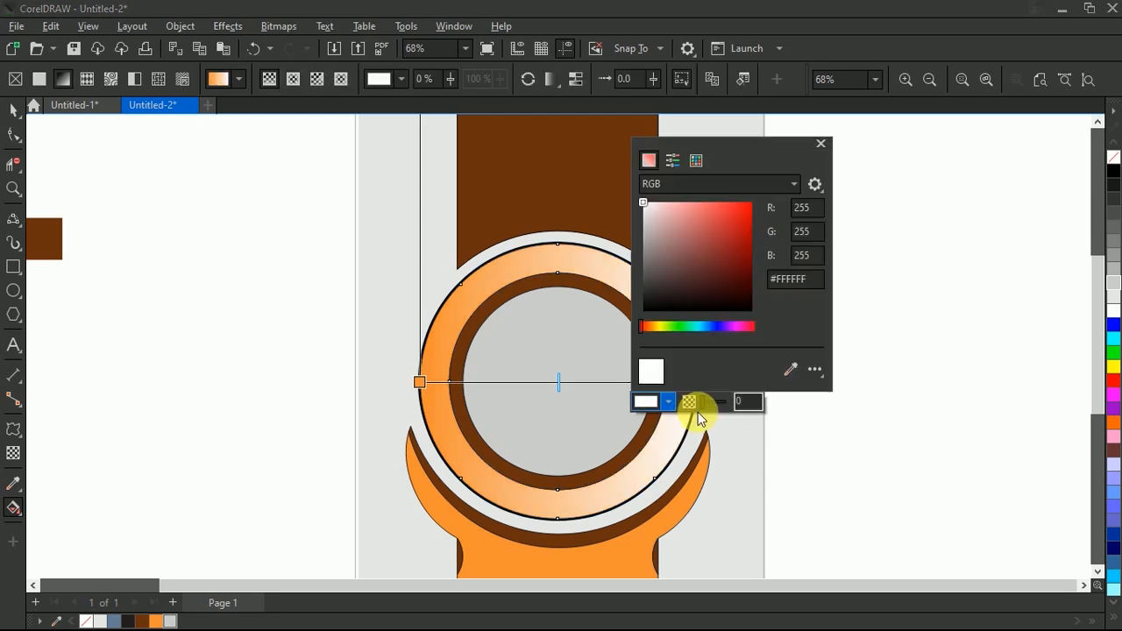
{"action": "left_click_drag", "start_coordinate": [744, 296], "coordinate": [753, 278]}
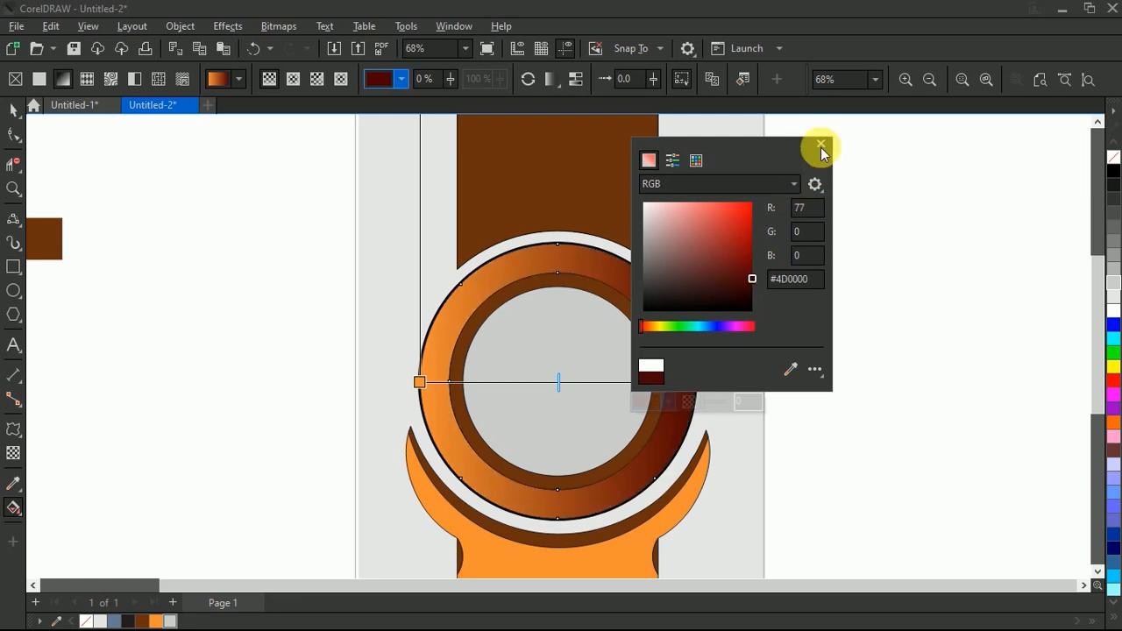
Step: Set the gradient's orange start to the same dark red and add an orange stop near its other end
{"action": "left_click", "coordinate": [419, 383]}
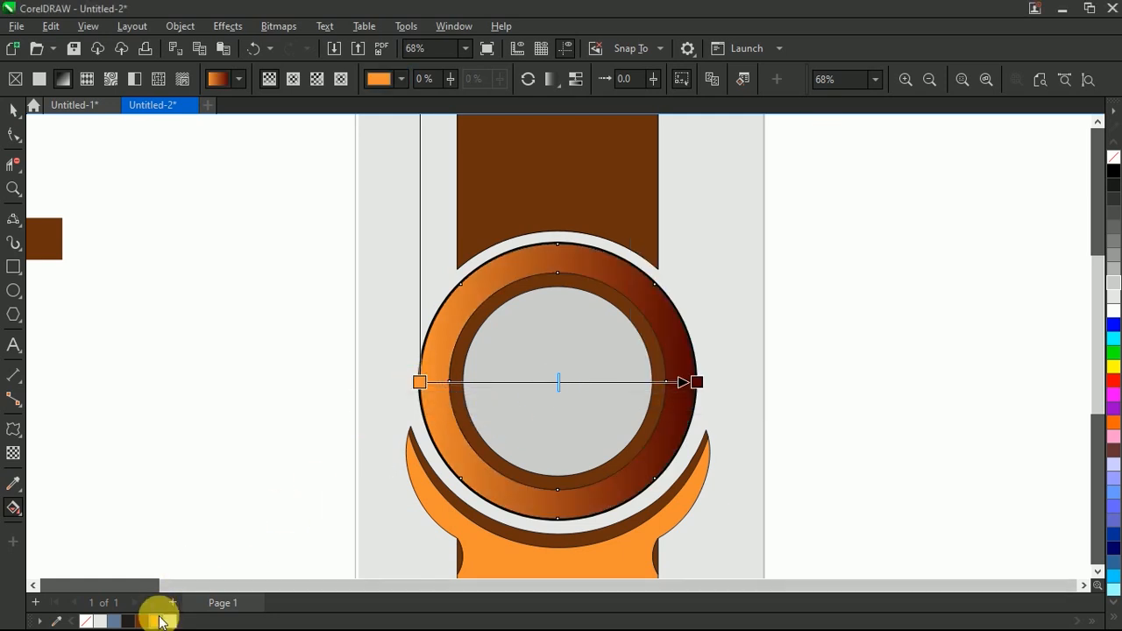
{"action": "left_click", "coordinate": [420, 385]}
{"action": "left_click", "coordinate": [391, 404]}
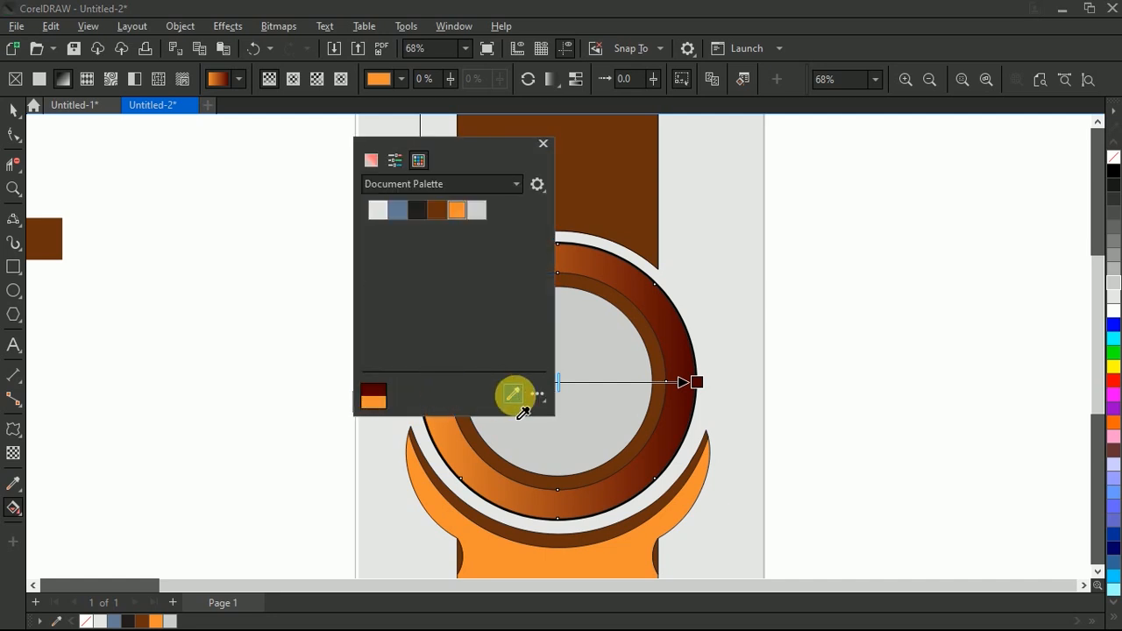
{"action": "left_click", "coordinate": [387, 388]}
{"action": "left_click", "coordinate": [544, 143]}
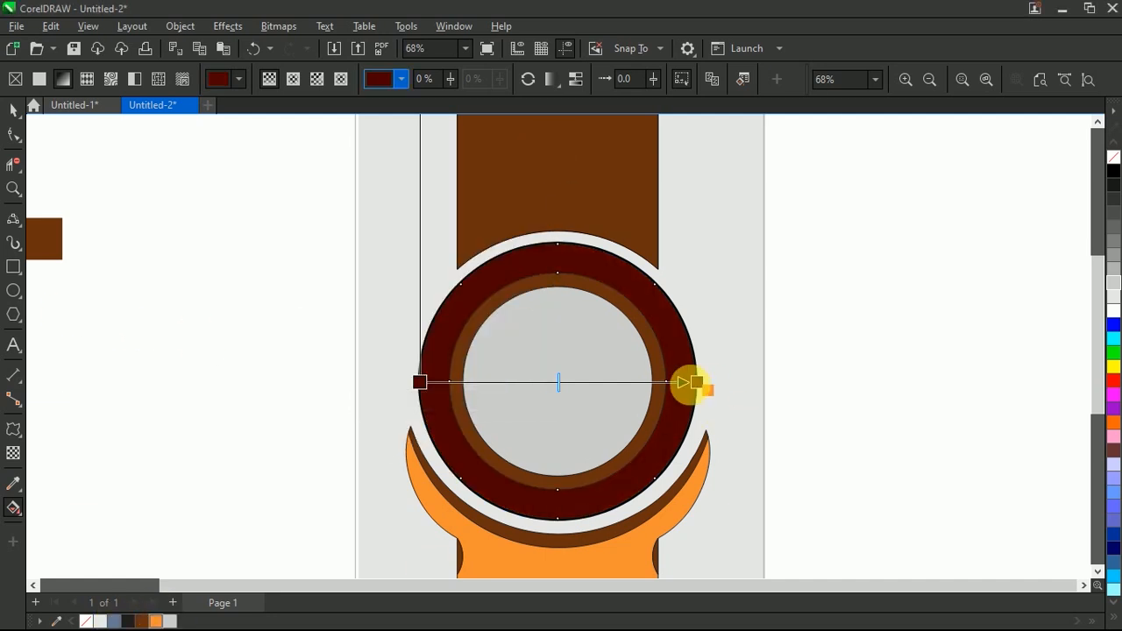
{"action": "left_click_drag", "start_coordinate": [675, 386], "coordinate": [680, 387]}
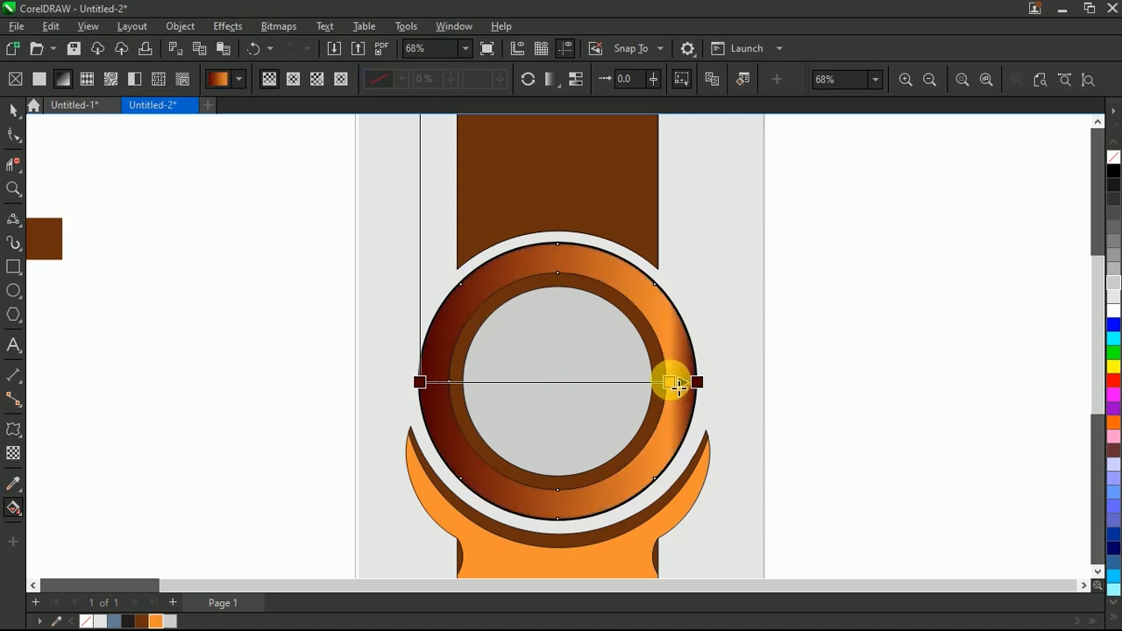
Step: Change the ring's gradient to elliptical and move the orange stop outward to the 12% position
{"action": "left_click", "coordinate": [295, 79]}
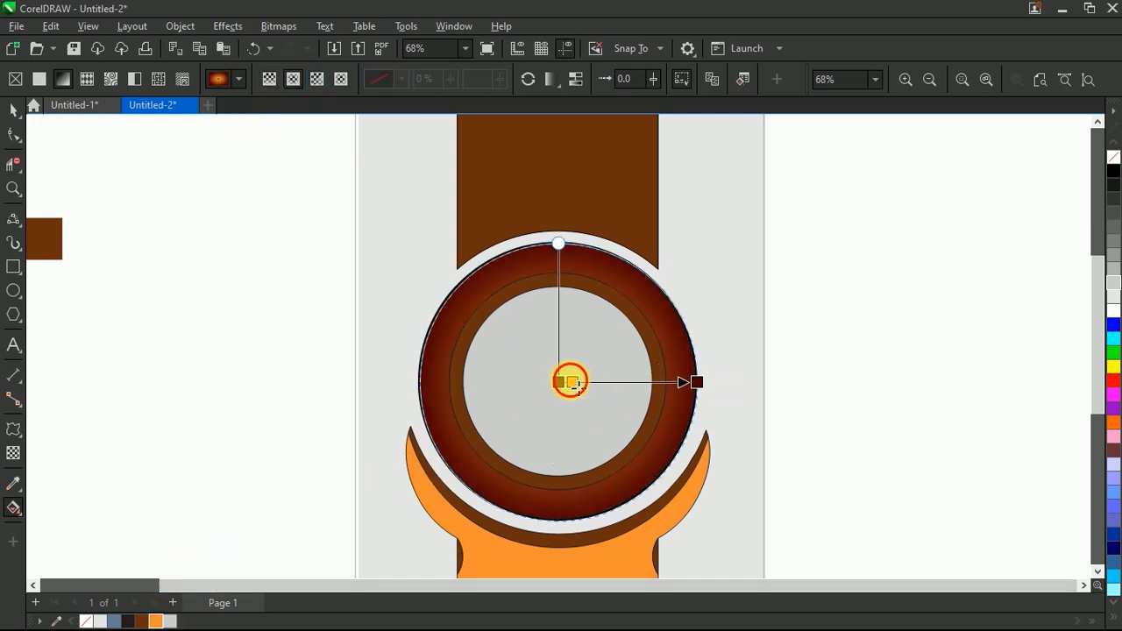
{"action": "left_click", "coordinate": [690, 386]}
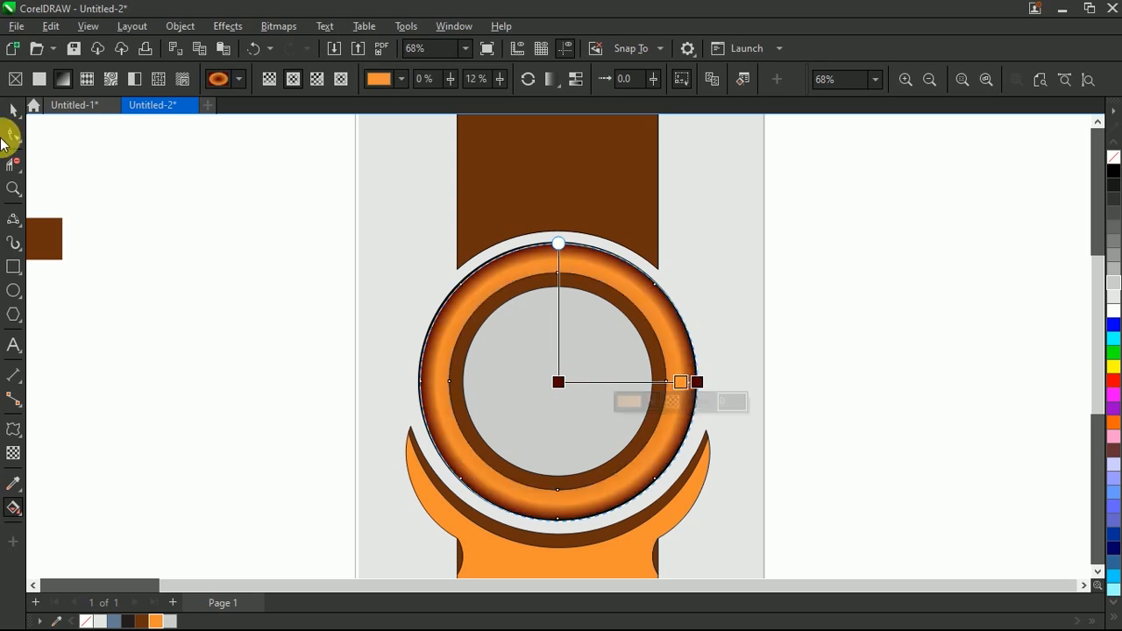
{"action": "left_click", "coordinate": [13, 110]}
{"action": "key", "text": "Escape"}
Step: Select all the artwork on the page and remove its outlines
{"action": "scroll", "coordinate": [571, 416], "scroll_direction": "down", "scroll_amount": 3}
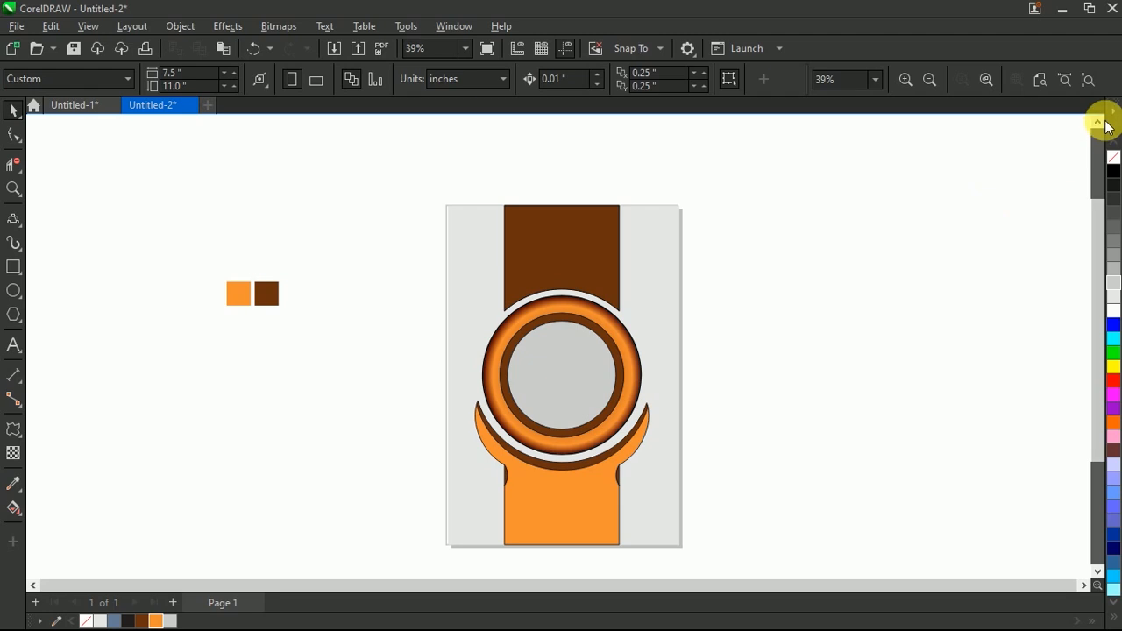
{"action": "scroll", "coordinate": [750, 210], "scroll_direction": "down", "scroll_amount": 1}
{"action": "left_click_drag", "start_coordinate": [506, 529], "coordinate": [508, 530]}
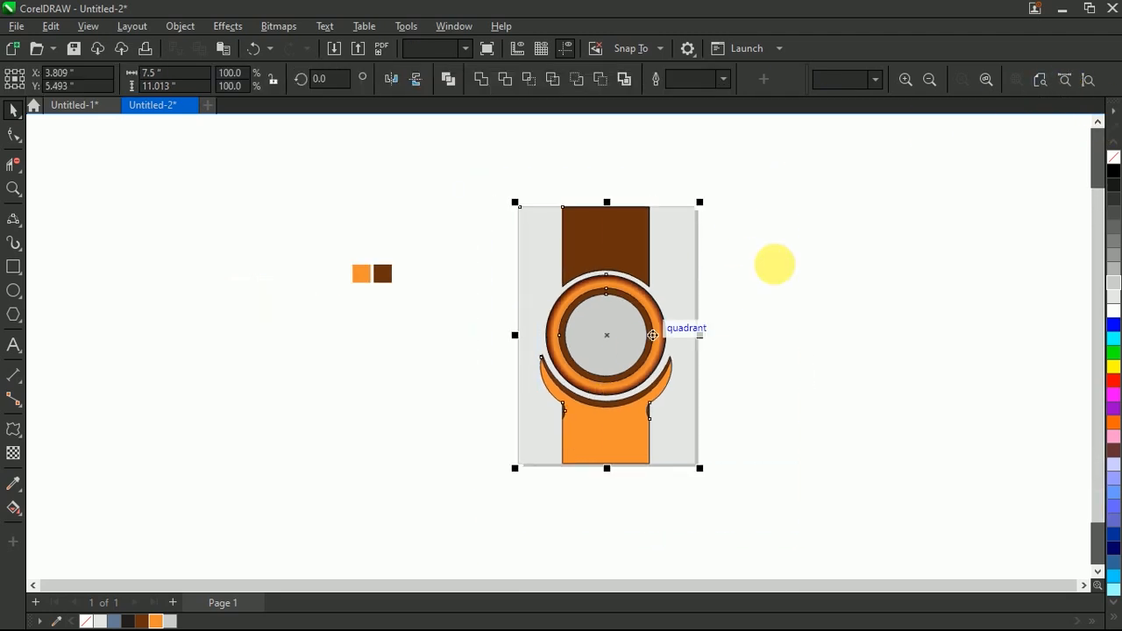
{"action": "left_click", "coordinate": [775, 351]}
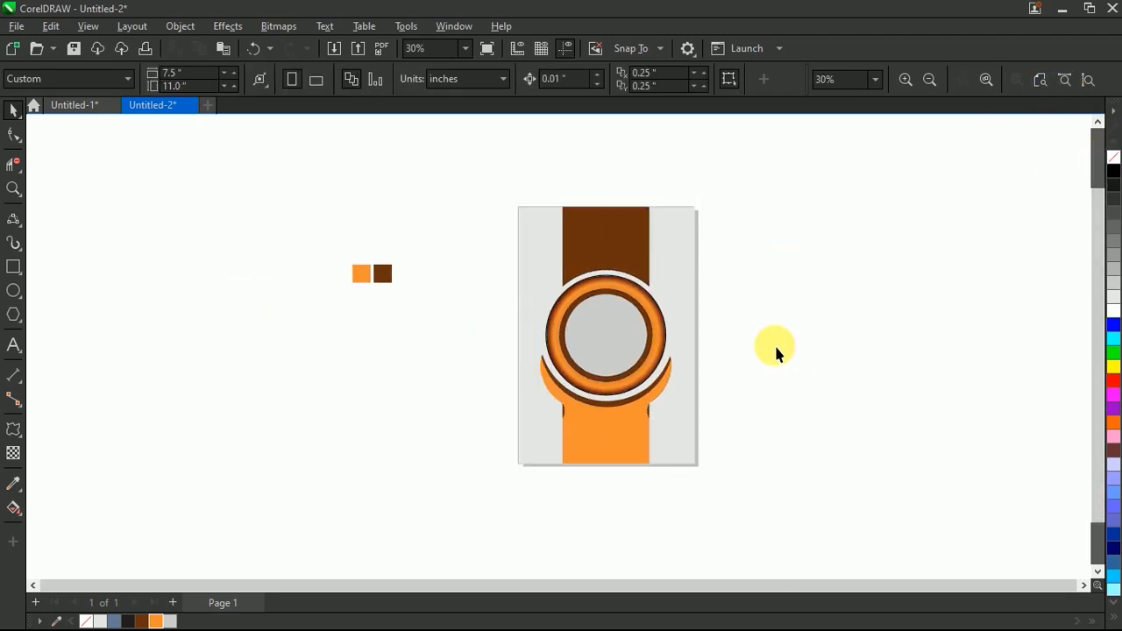
Step: Delete the orange and brown color swatches beside the page
{"action": "left_click", "coordinate": [992, 78]}
{"action": "right_click", "coordinate": [882, 155]}
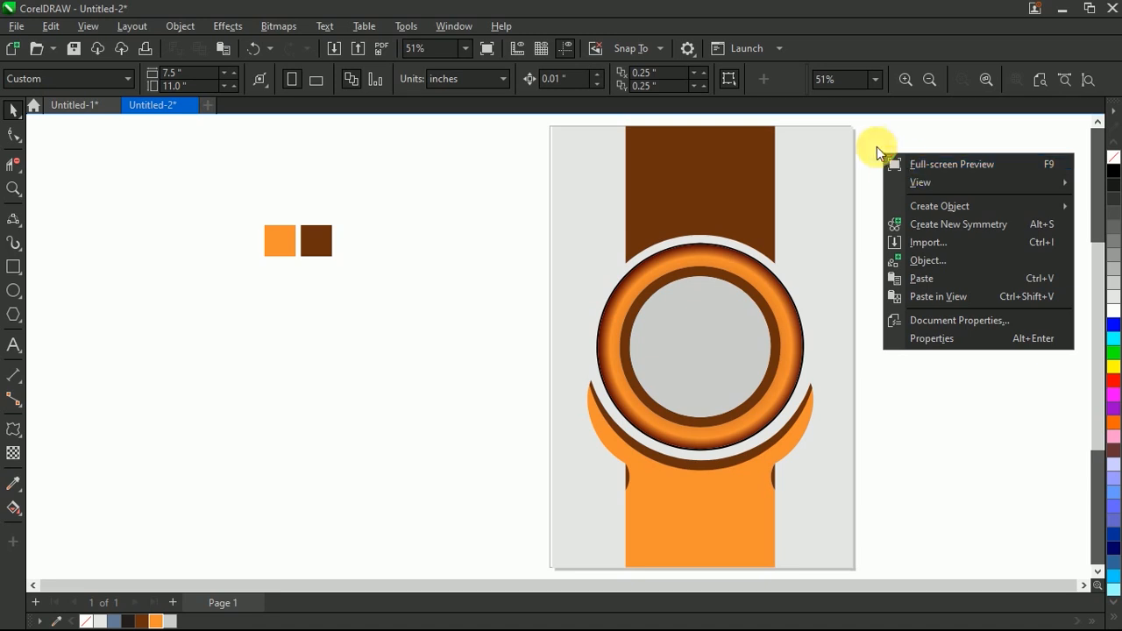
{"action": "left_click", "coordinate": [426, 214]}
{"action": "left_click", "coordinate": [280, 247]}
{"action": "key", "text": "Delete"}
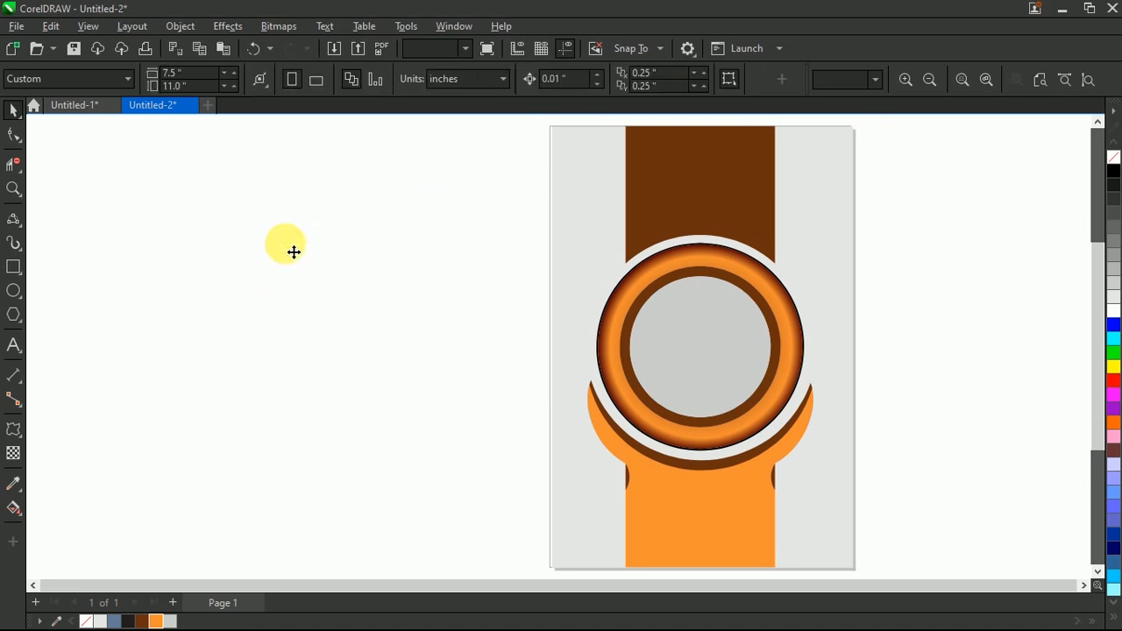
Step: Fit the page in view and show the design in full-screen preview
{"action": "left_click", "coordinate": [1041, 81]}
{"action": "right_click", "coordinate": [842, 153]}
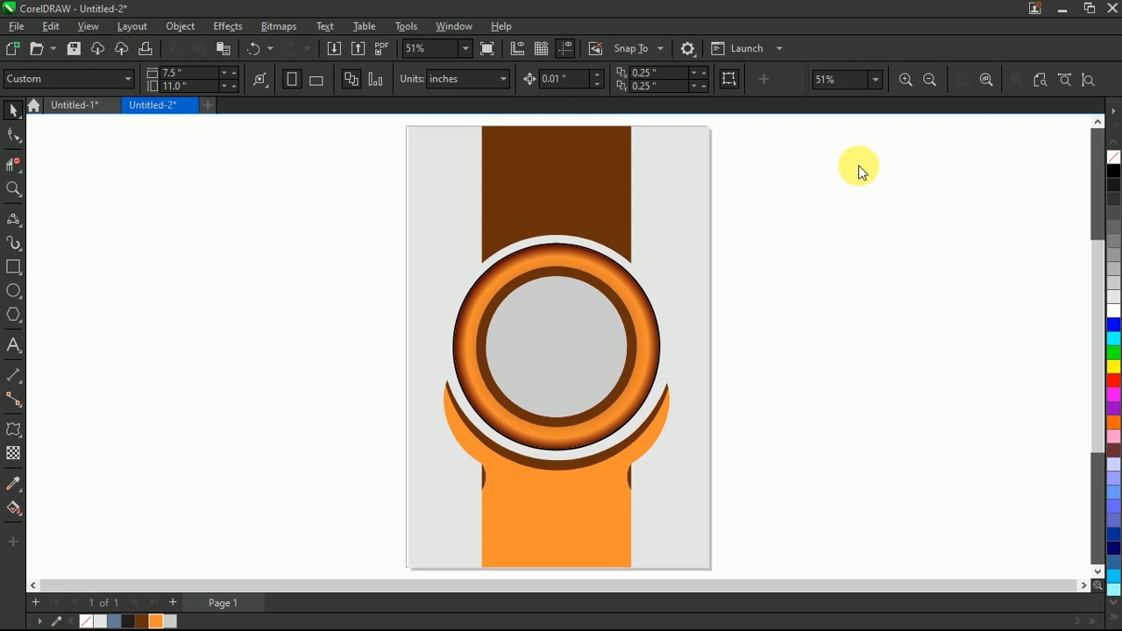
{"action": "left_click", "coordinate": [911, 165]}
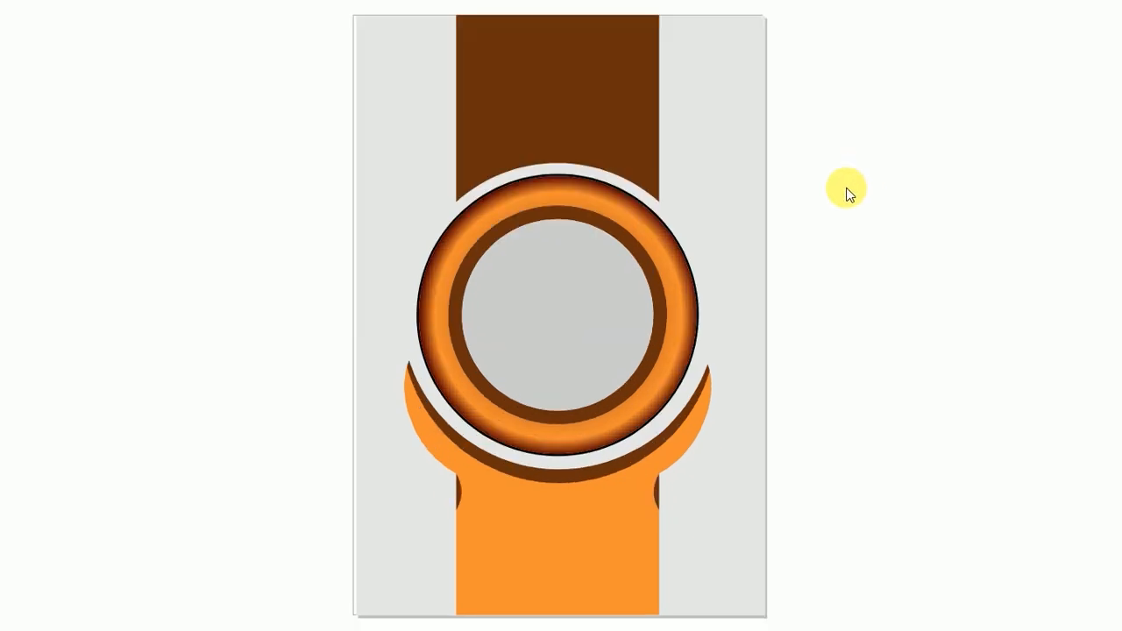